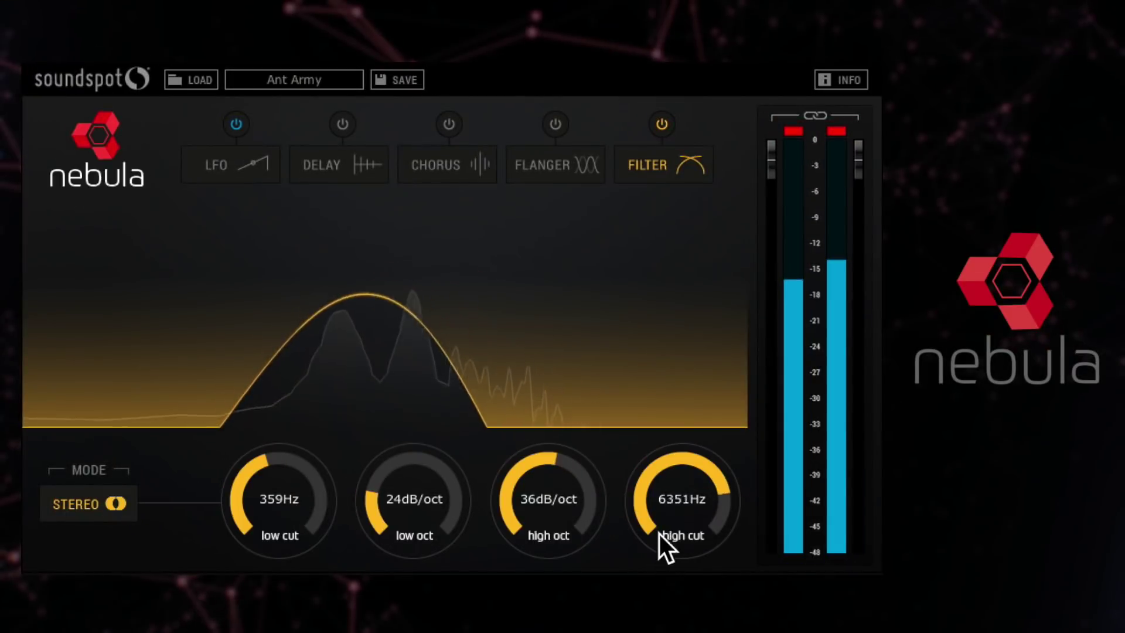
Raise the filter's high cut to 9678Hz and adjust both slope knobs
{"action": "left_click_drag", "start_coordinate": [659, 533], "coordinate": [656, 504]}
{"action": "left_click_drag", "start_coordinate": [410, 464], "coordinate": [406, 432]}
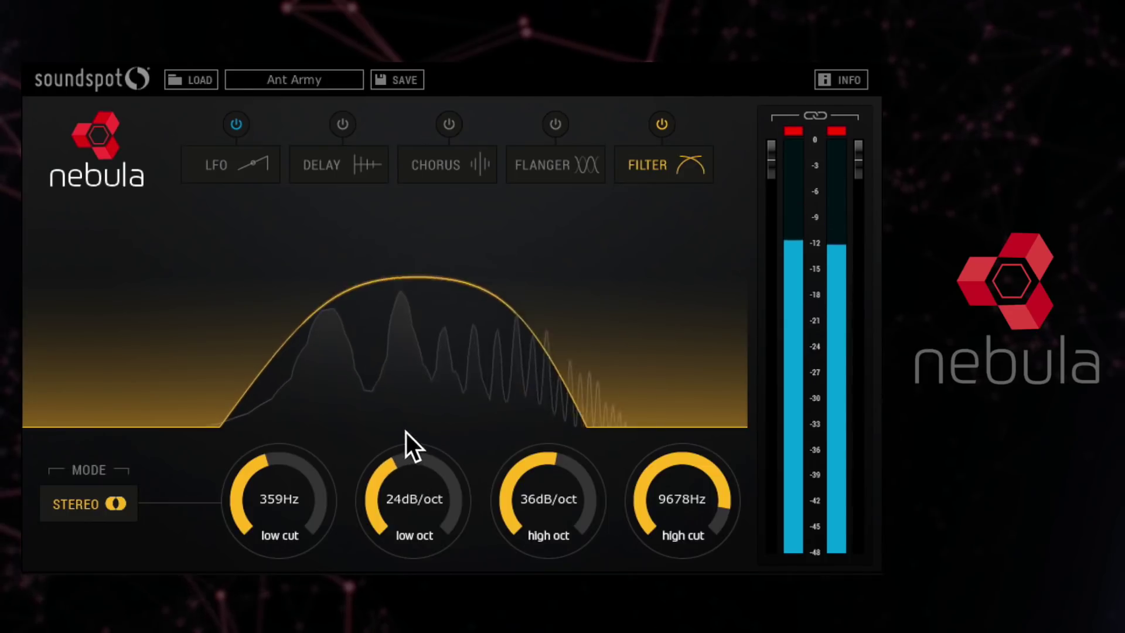
{"action": "left_click_drag", "start_coordinate": [539, 484], "coordinate": [528, 380]}
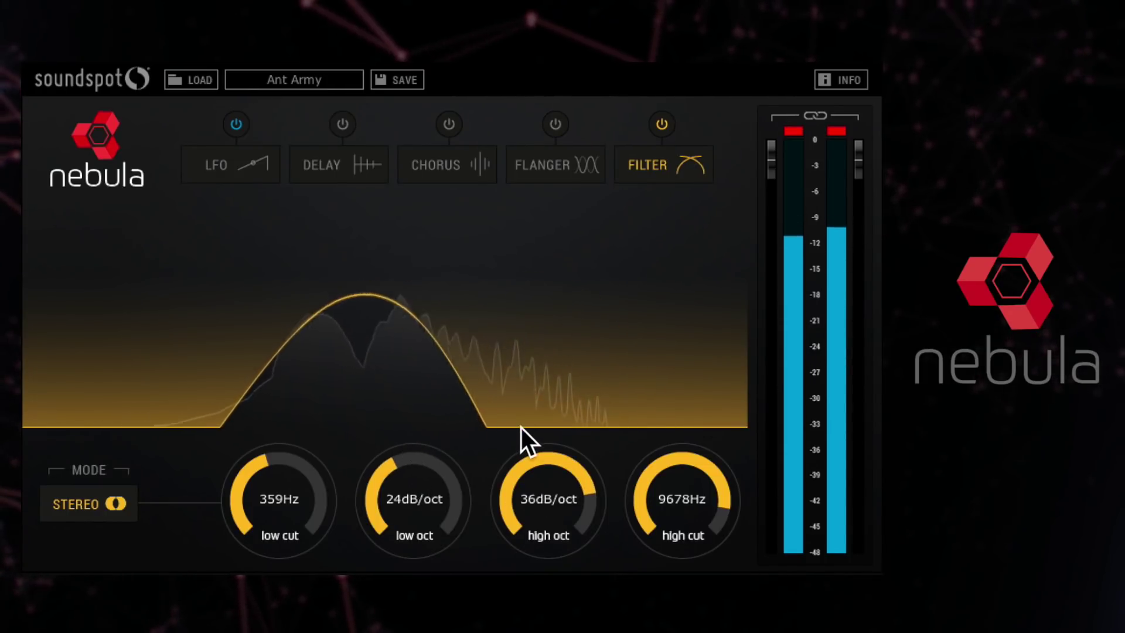
Switch the chorus on and view the Oracle reverb's effects chain at its flanger stage
{"action": "left_click", "coordinate": [456, 126]}
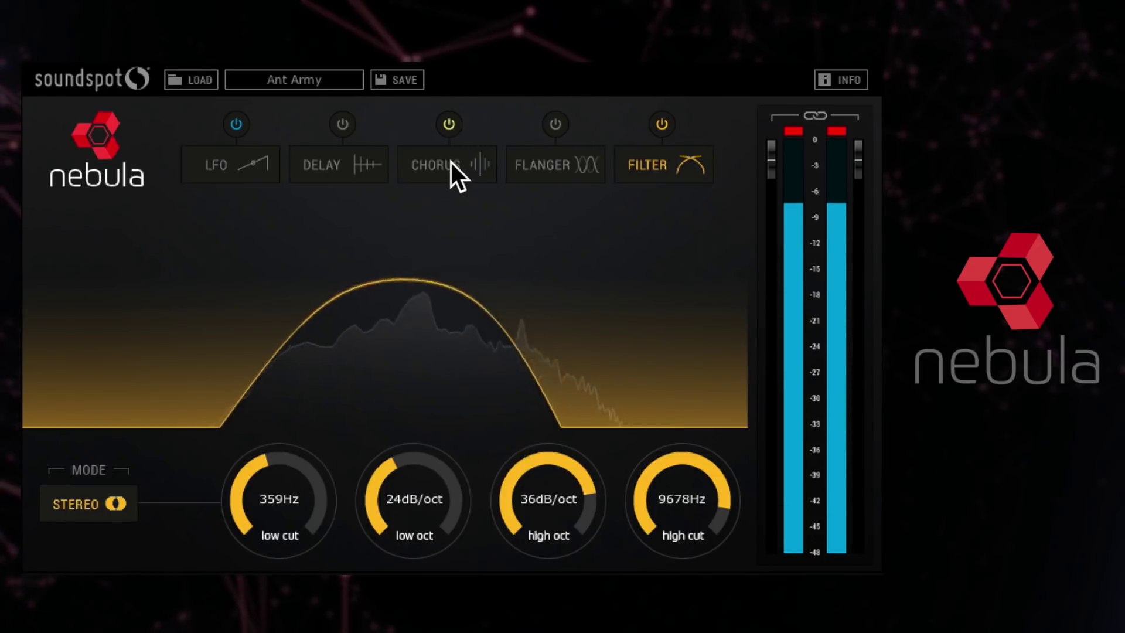
{"action": "left_click", "coordinate": [451, 164]}
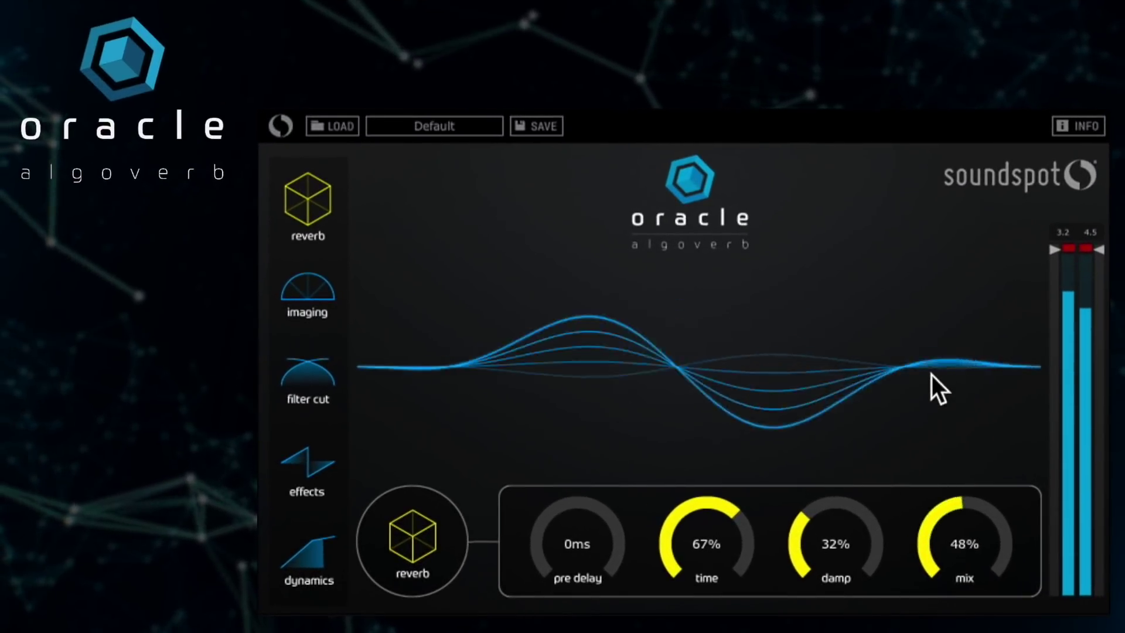
{"action": "left_click", "coordinate": [310, 466]}
{"action": "left_click", "coordinate": [415, 419]}
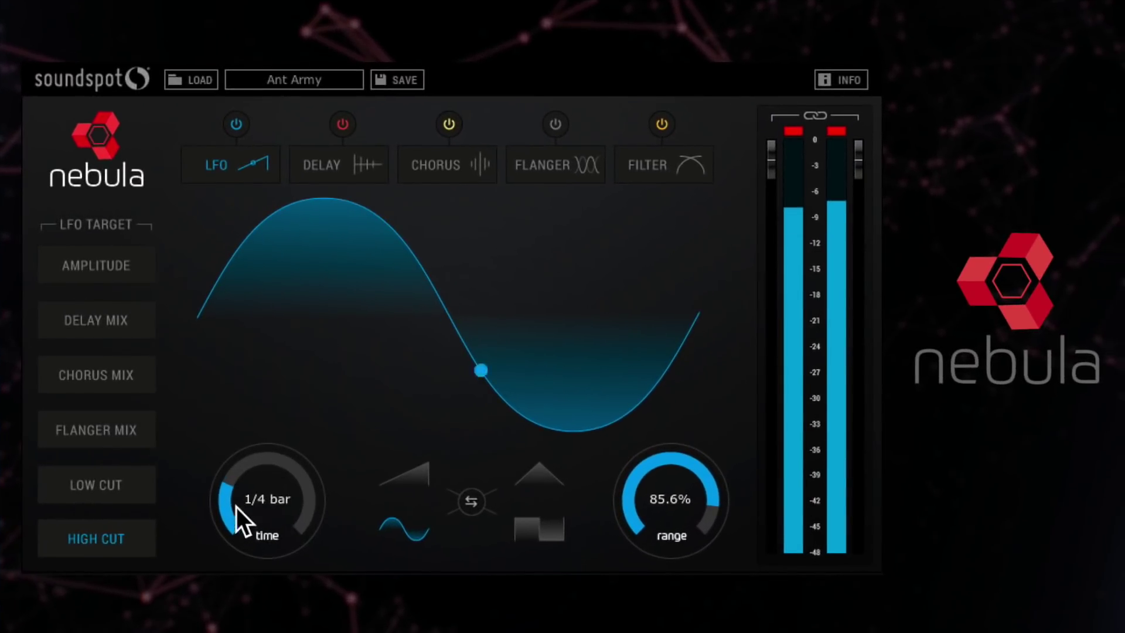
Shorten the LFO cycle to 1/8 bar and view the Skynet preset's flanger settings
{"action": "left_click_drag", "start_coordinate": [622, 453], "coordinate": [622, 463]}
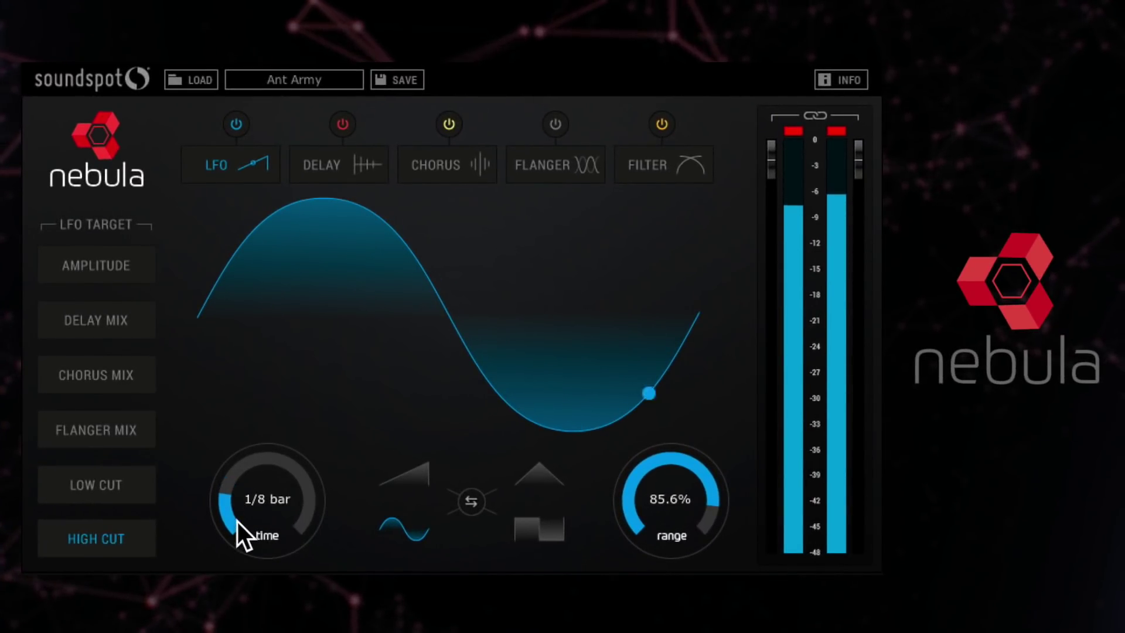
{"action": "left_click", "coordinate": [556, 165]}
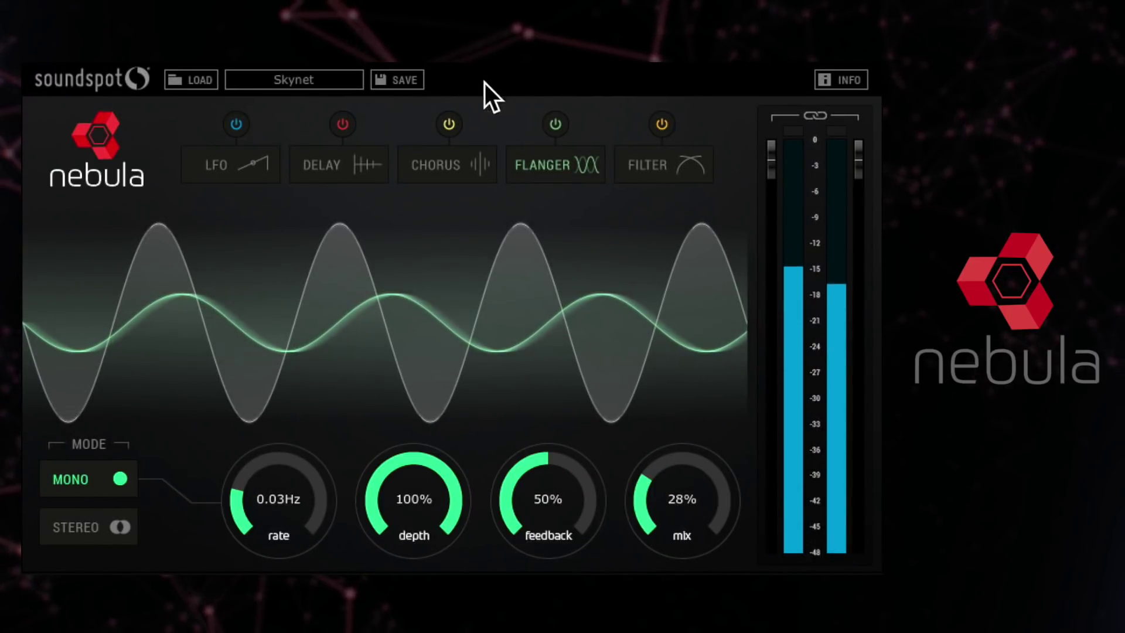
Look through the LFO, delay, chorus, flanger and filter settings in turn
{"action": "left_click", "coordinate": [223, 164]}
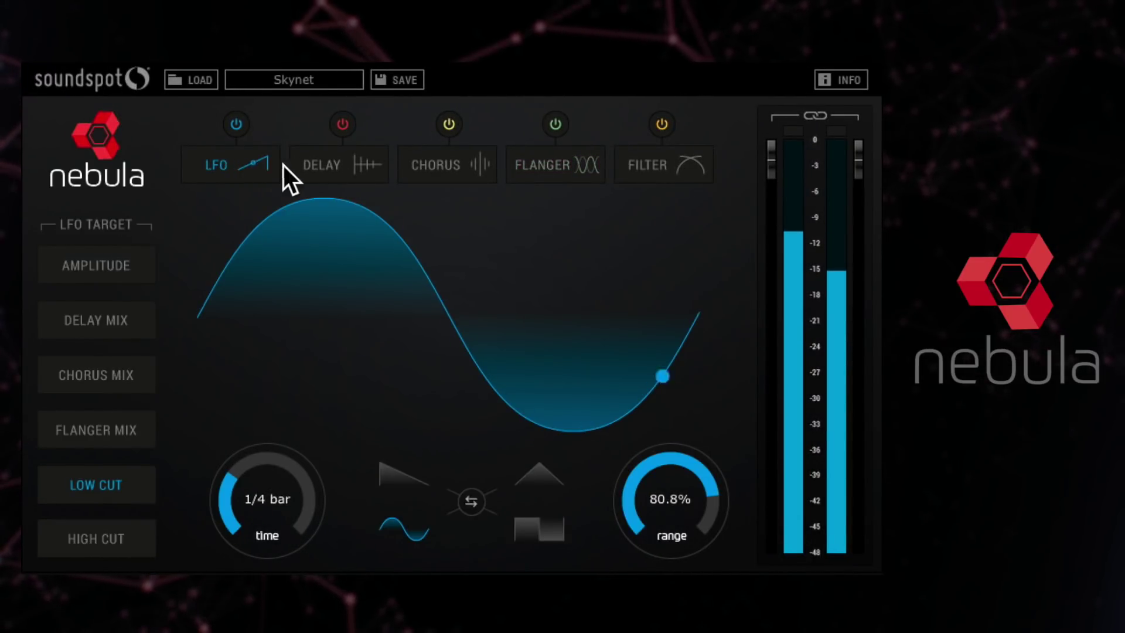
{"action": "left_click", "coordinate": [333, 165]}
{"action": "left_click", "coordinate": [454, 164]}
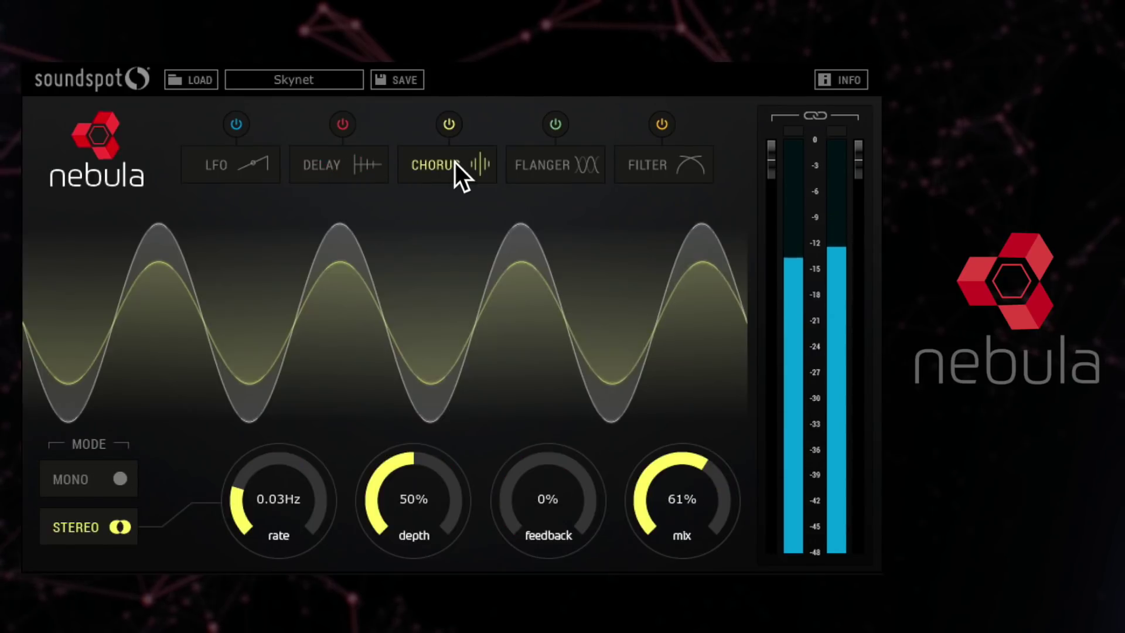
{"action": "left_click", "coordinate": [534, 165]}
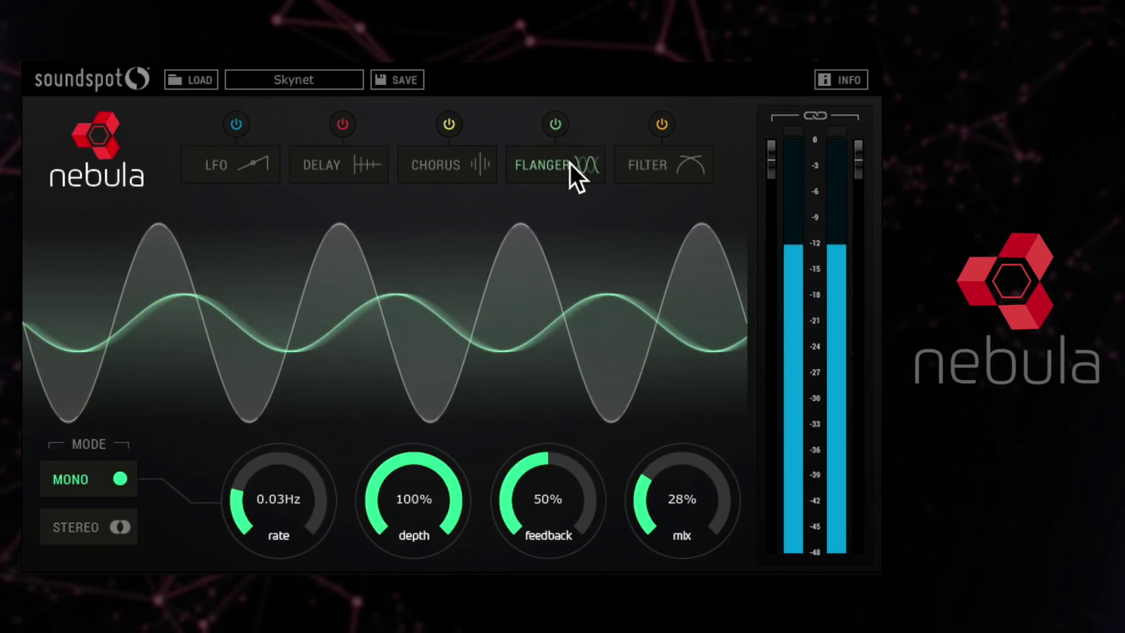
{"action": "left_click", "coordinate": [651, 165]}
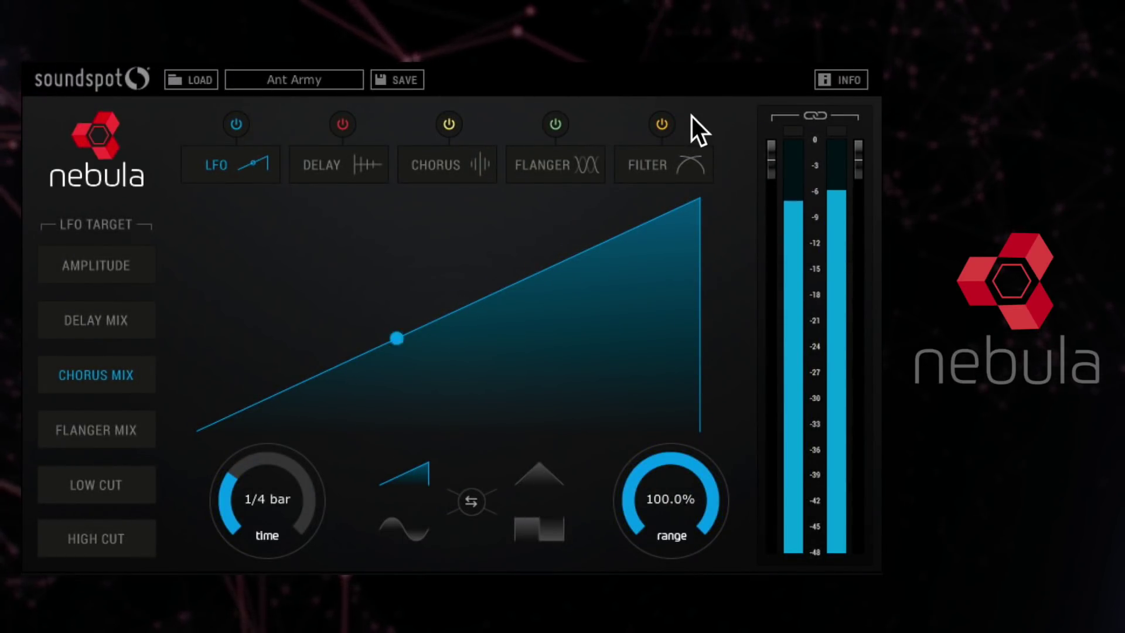
Look through the filter, flanger, delay and chorus settings
{"action": "left_click", "coordinate": [672, 161]}
{"action": "left_click", "coordinate": [578, 164]}
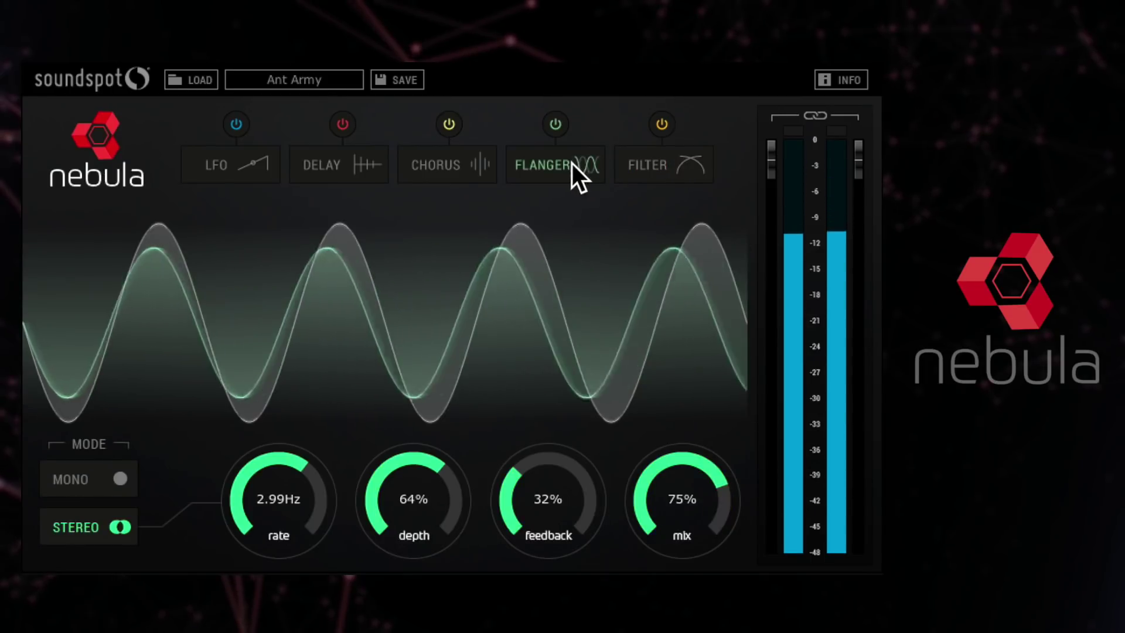
{"action": "left_click", "coordinate": [357, 164]}
{"action": "left_click", "coordinate": [427, 165]}
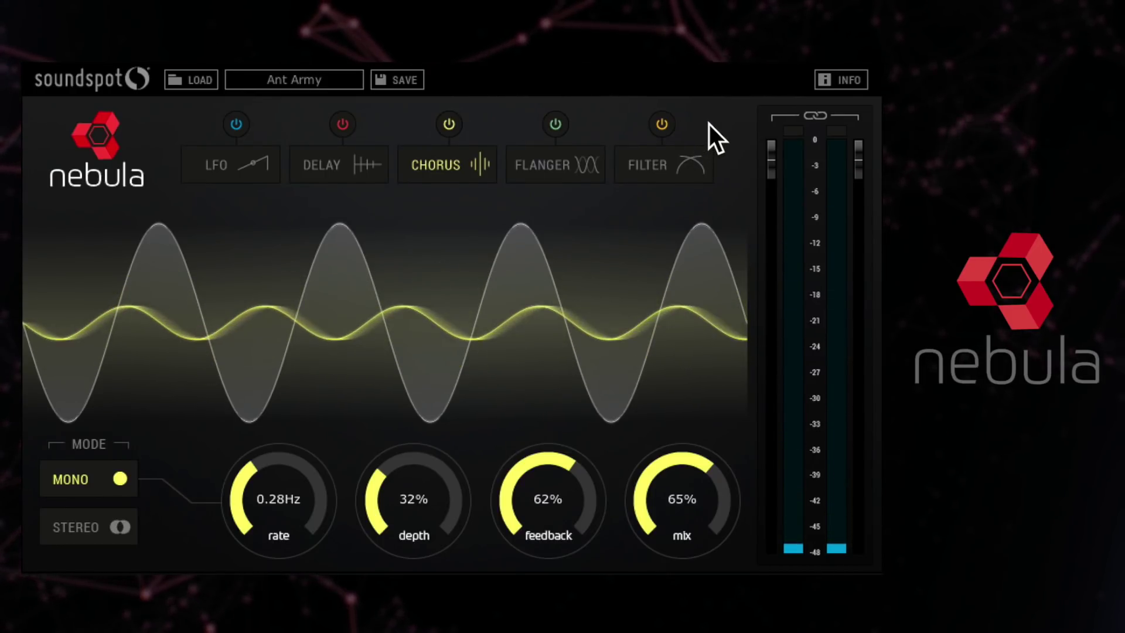
Browse the ATMOSPHERES and BASS preset folders, then cancel without loading a preset
{"action": "left_click", "coordinate": [284, 79]}
{"action": "double_click", "coordinate": [363, 168]}
{"action": "key", "text": "super+Up"}
{"action": "key", "text": "Down"}
{"action": "key", "text": "super+Down"}
{"action": "left_click", "coordinate": [120, 117]}
{"action": "left_click", "coordinate": [609, 463]}
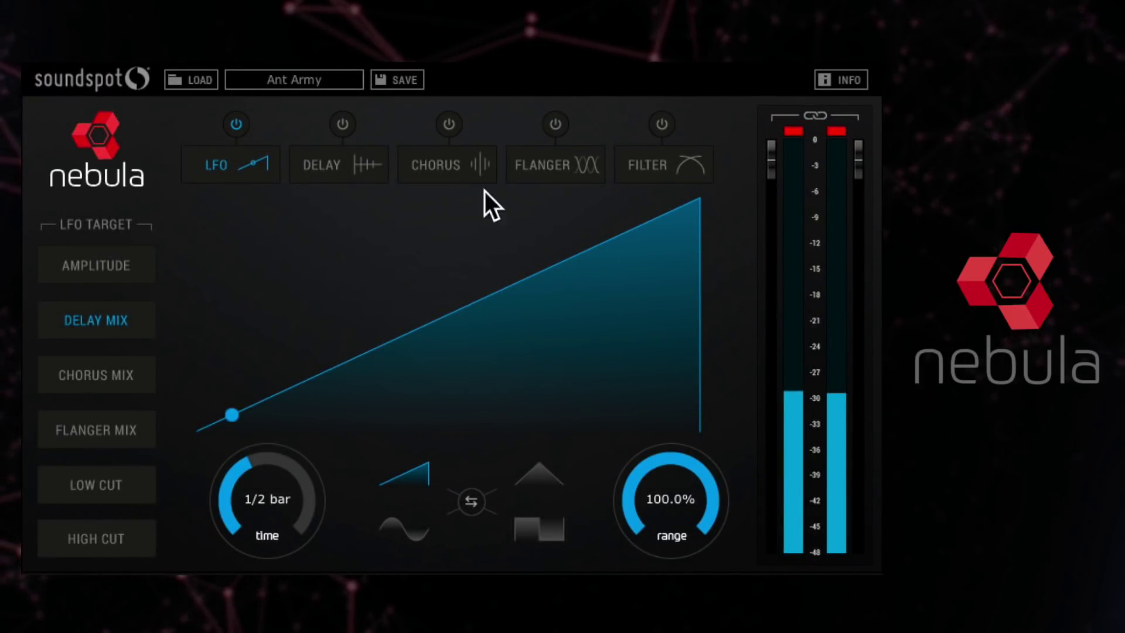
{"action": "left_click", "coordinate": [346, 165]}
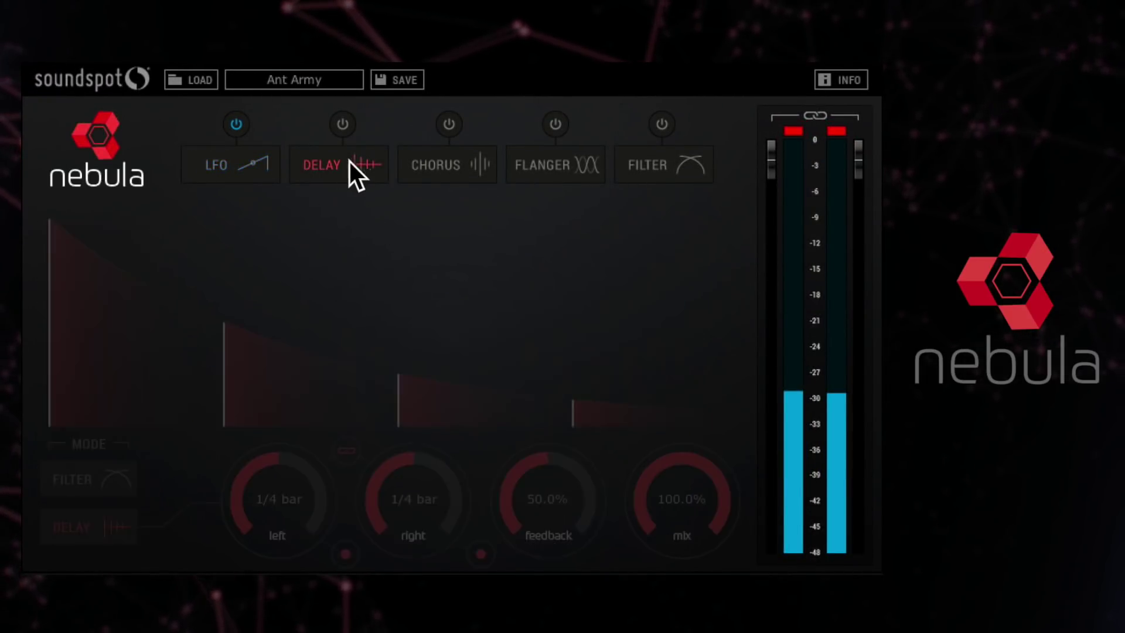
{"action": "left_click", "coordinate": [446, 164]}
{"action": "left_click", "coordinate": [555, 165]}
{"action": "left_click", "coordinate": [653, 165]}
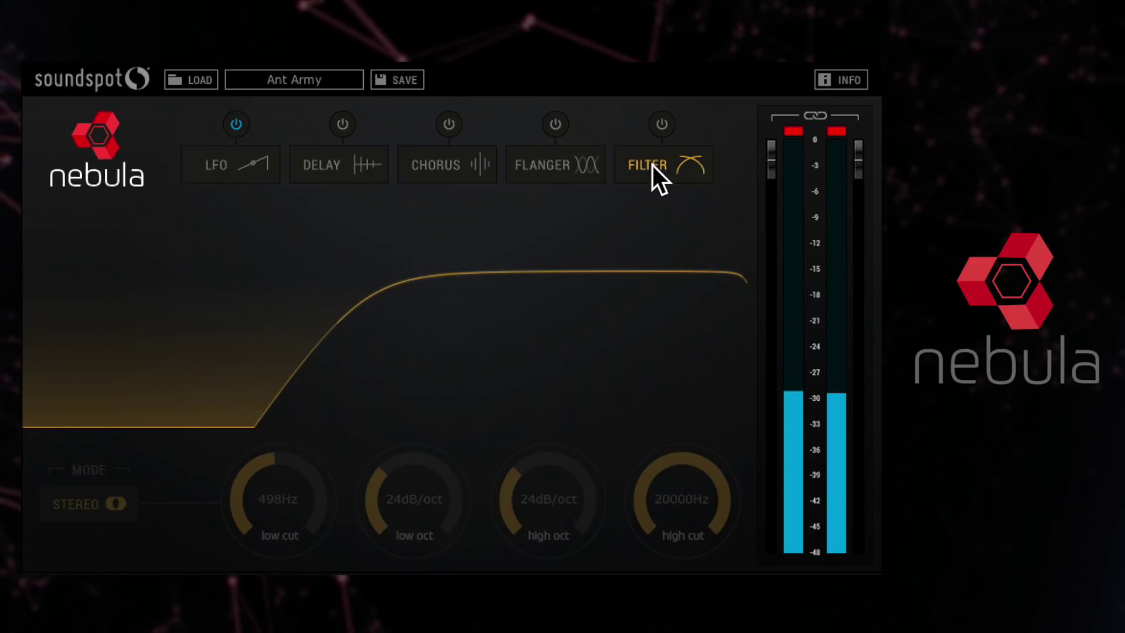
{"action": "left_click", "coordinate": [660, 125]}
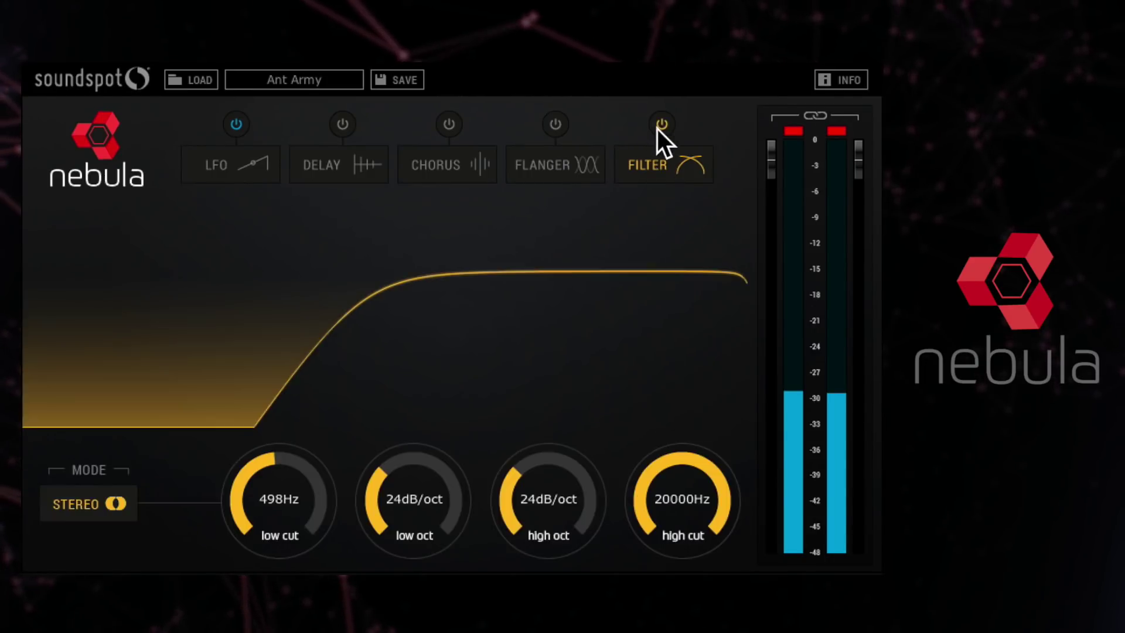
{"action": "left_click", "coordinate": [562, 164]}
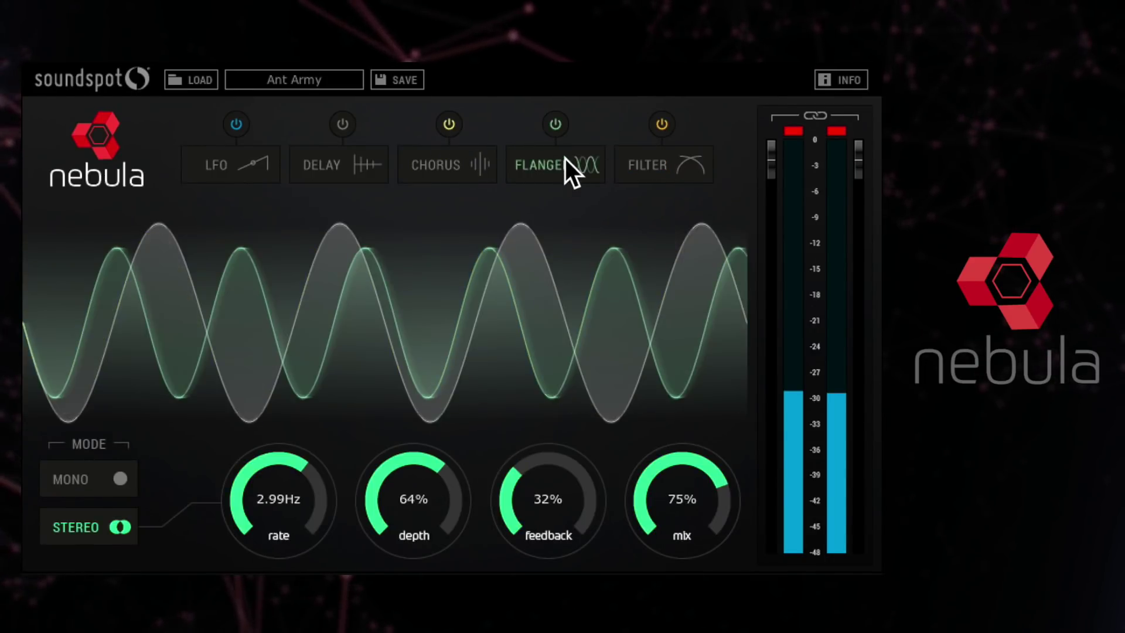
{"action": "left_click", "coordinate": [449, 123]}
{"action": "left_click", "coordinate": [555, 125]}
{"action": "left_click", "coordinate": [258, 170]}
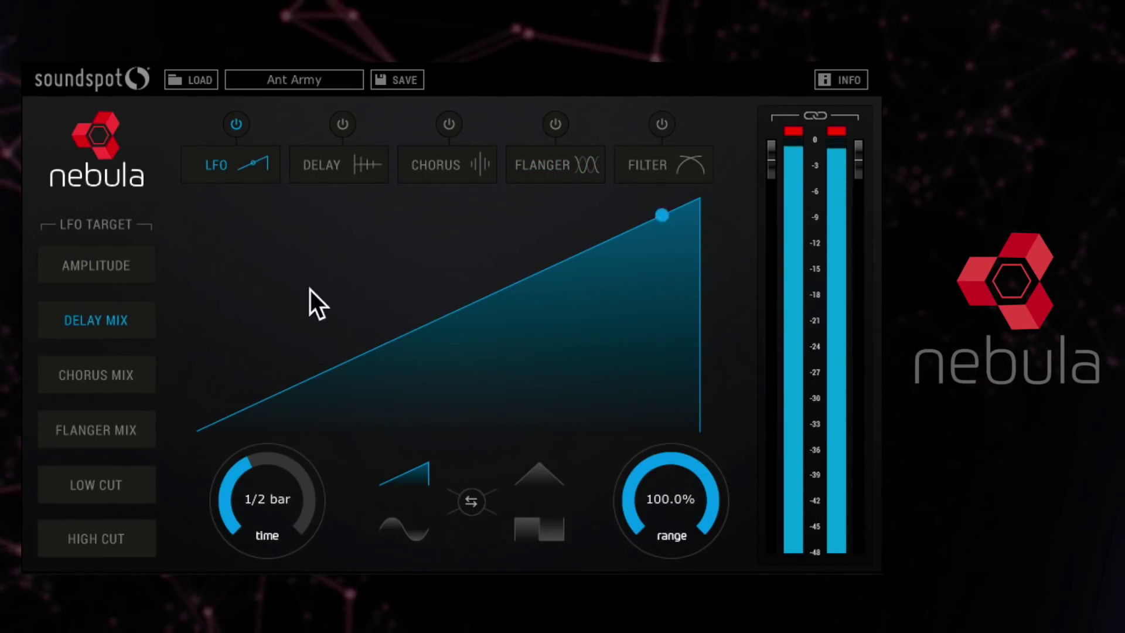
Aim the LFO at amplitude and try triangle, sine and square shapes, inverting the square twice
{"action": "left_click", "coordinate": [100, 487]}
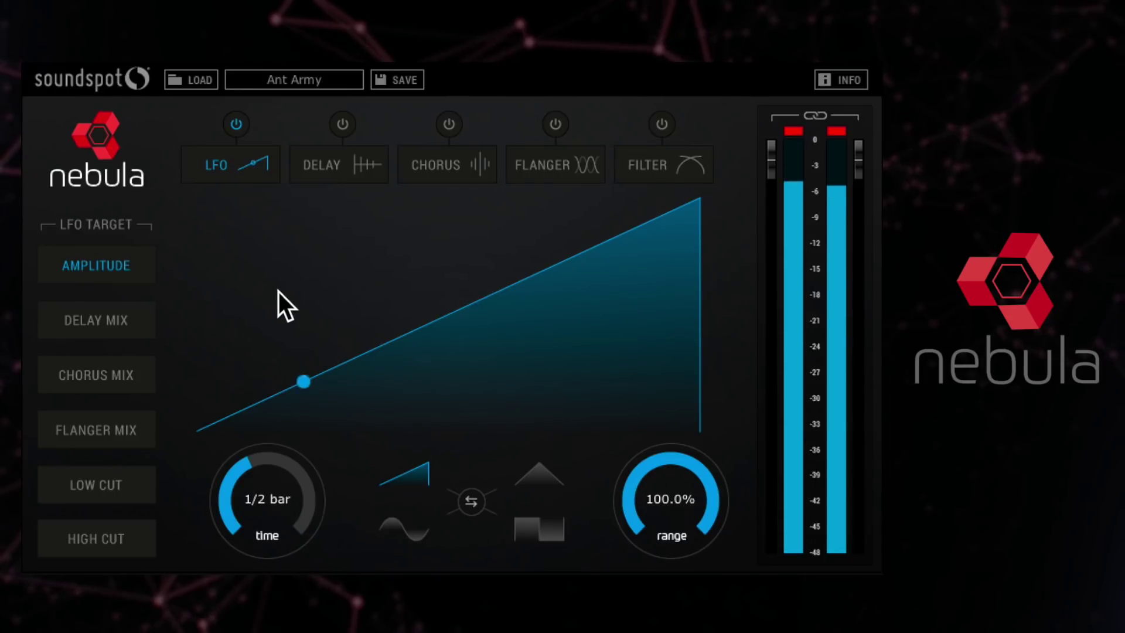
{"action": "left_click", "coordinate": [539, 472]}
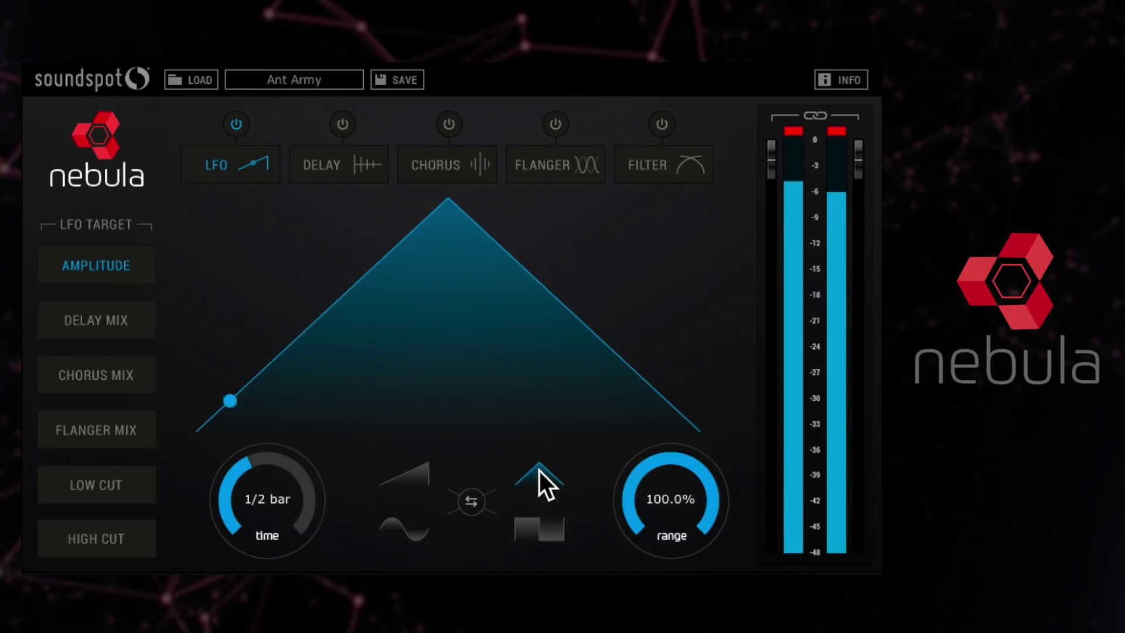
{"action": "left_click", "coordinate": [406, 527]}
{"action": "left_click", "coordinate": [523, 530]}
{"action": "left_click", "coordinate": [472, 504]}
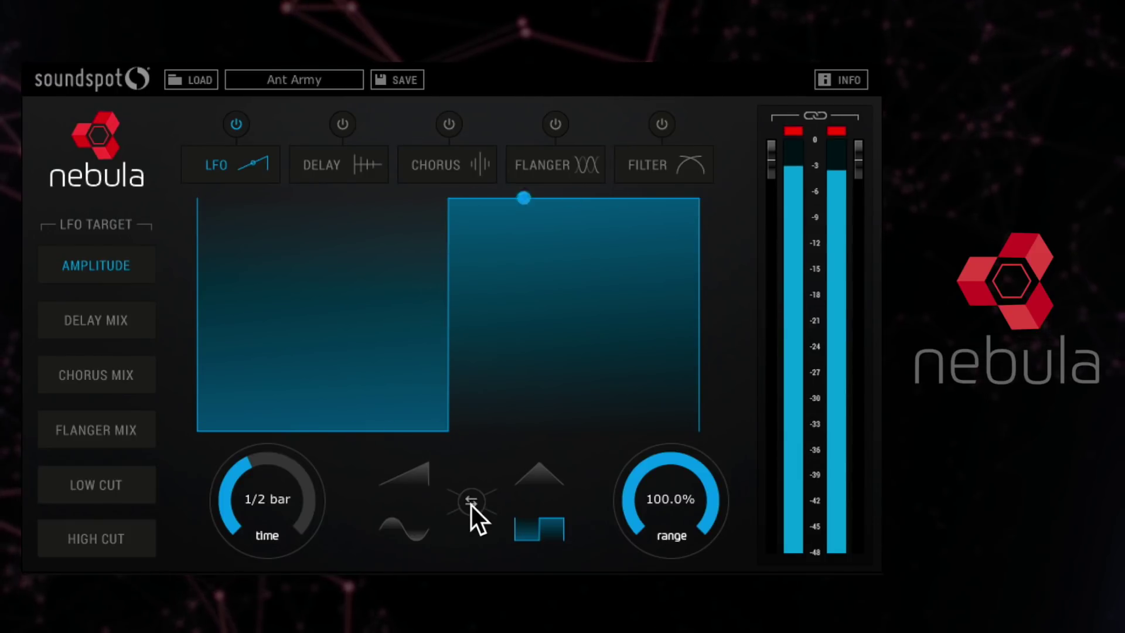
{"action": "left_click", "coordinate": [472, 504]}
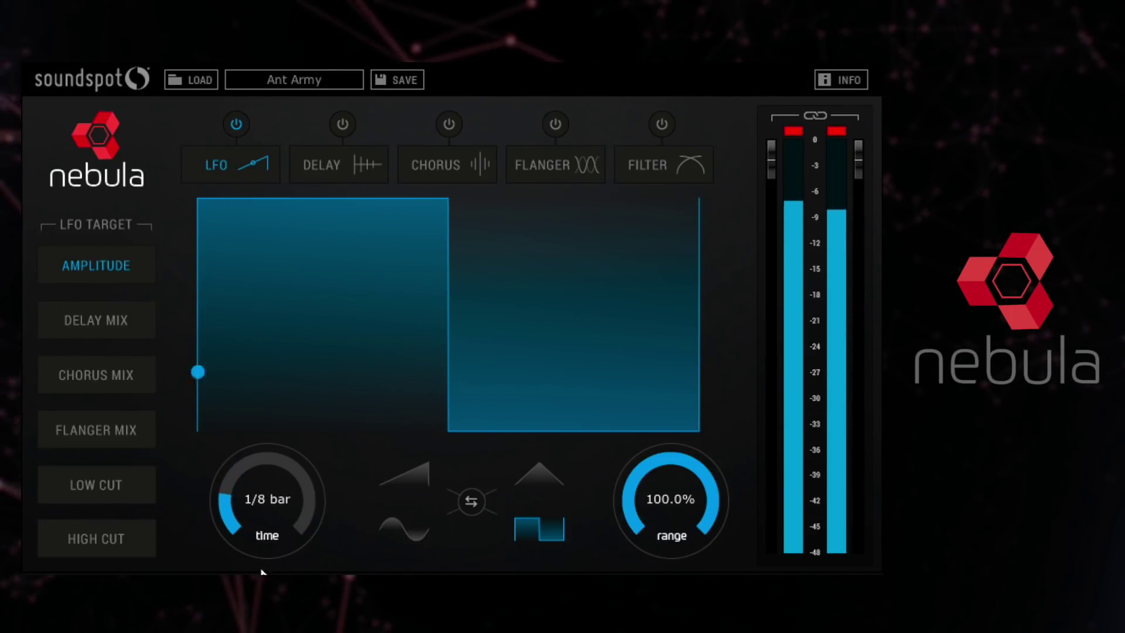
Make the LFO a 1/4-bar ramp and switch the flanger on
{"action": "left_click", "coordinate": [392, 484]}
{"action": "left_click_drag", "start_coordinate": [273, 496], "coordinate": [268, 543]}
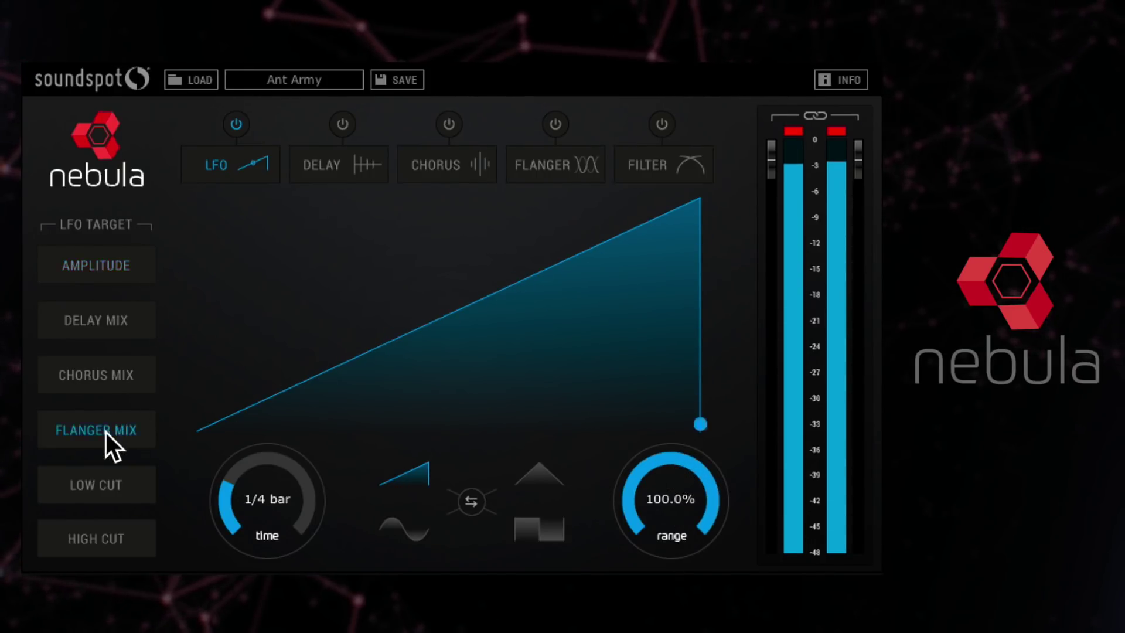
{"action": "left_click", "coordinate": [556, 126]}
{"action": "left_click", "coordinate": [553, 163]}
Set the flanger mix to 65%, feedback to 23% and depth to 44%
{"action": "left_click_drag", "start_coordinate": [665, 479], "coordinate": [651, 485]}
{"action": "left_click_drag", "start_coordinate": [554, 496], "coordinate": [542, 532]}
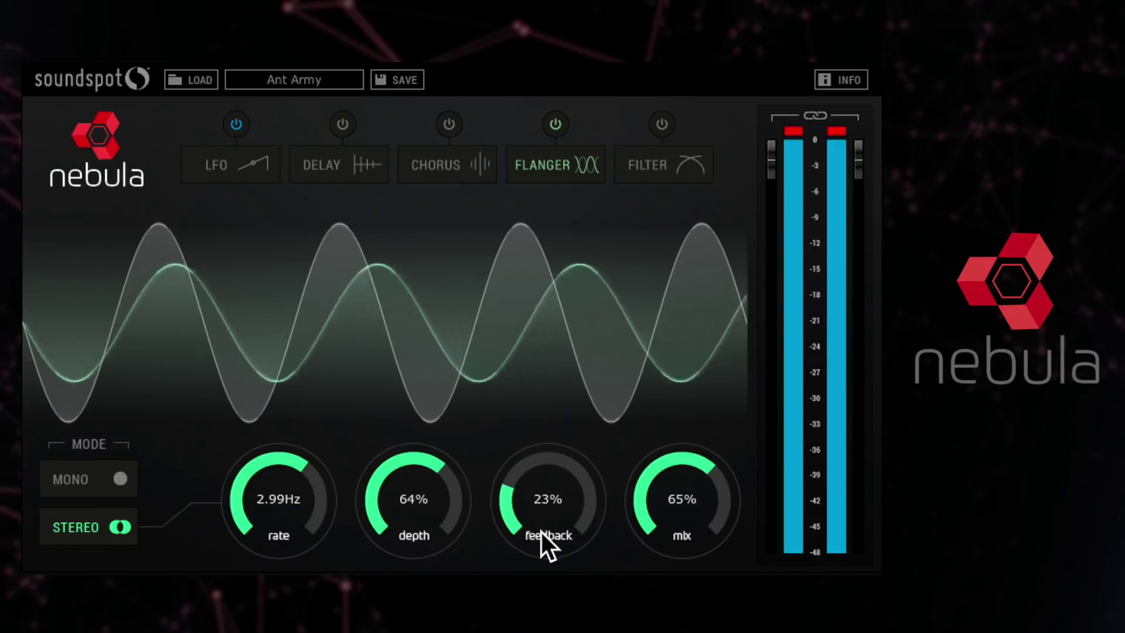
{"action": "left_click_drag", "start_coordinate": [402, 495], "coordinate": [407, 557]}
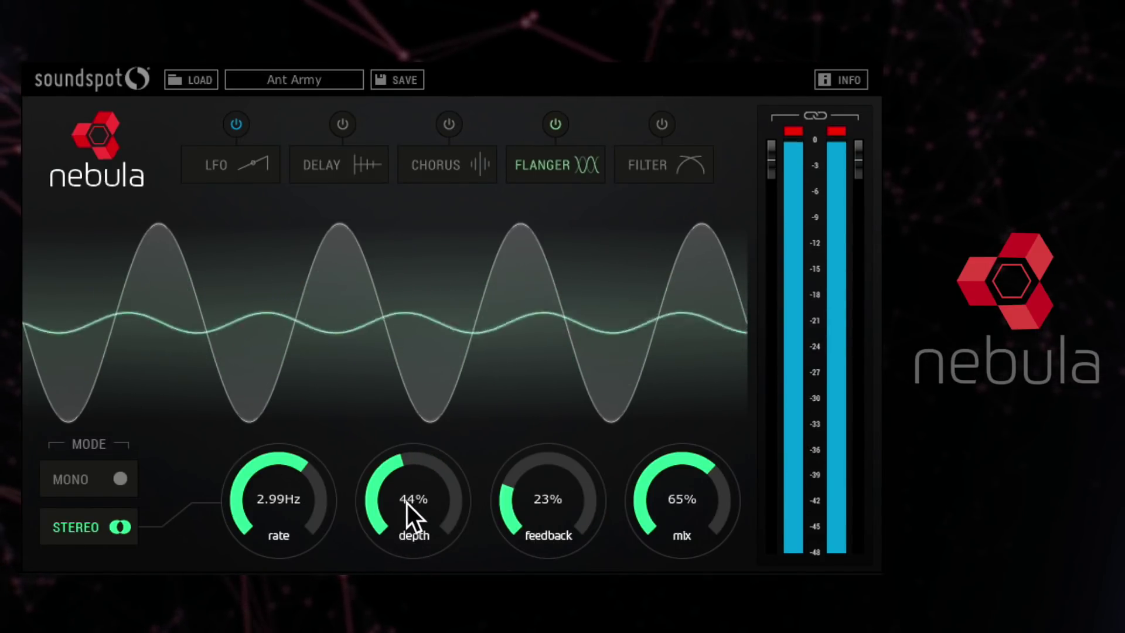
Point the LFO at the low cut and switch on the filter module
{"action": "left_click", "coordinate": [233, 170]}
{"action": "left_click", "coordinate": [107, 496]}
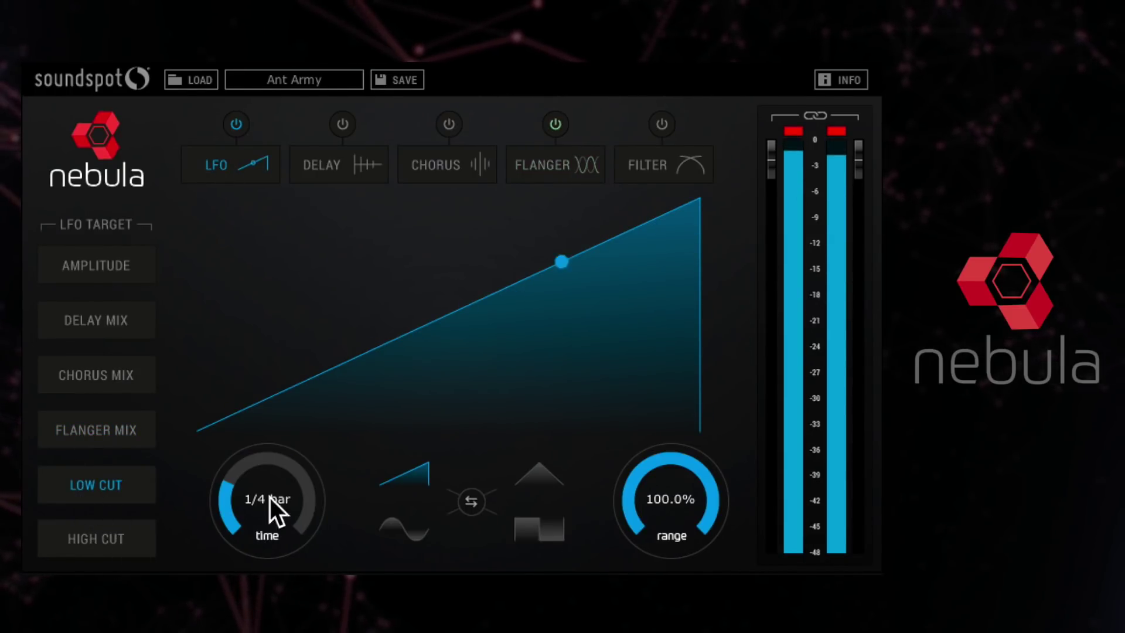
{"action": "left_click", "coordinate": [661, 124]}
{"action": "left_click", "coordinate": [666, 158]}
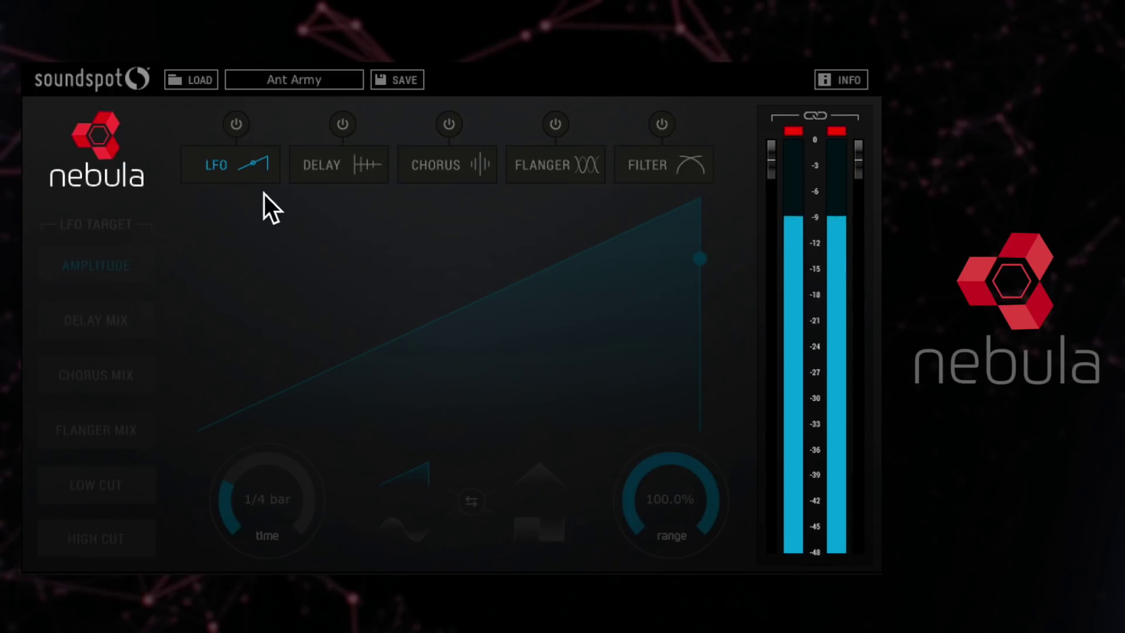
Turn the LFO back on targeting delay mix, and switch on the delay module
{"action": "left_click", "coordinate": [236, 125]}
{"action": "left_click", "coordinate": [112, 323]}
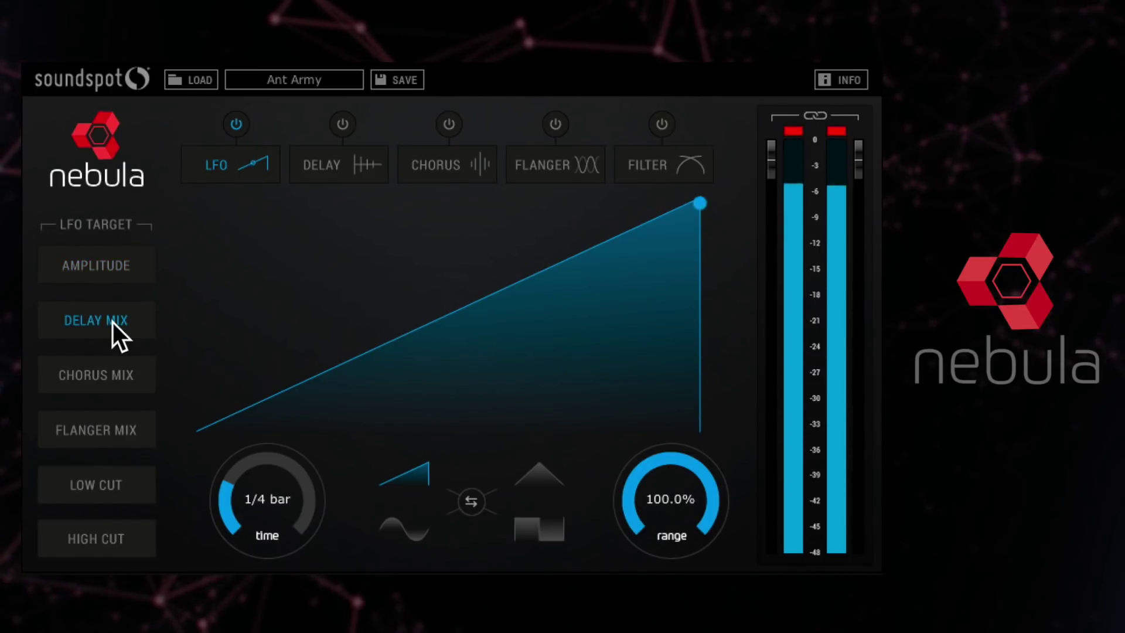
{"action": "left_click", "coordinate": [346, 164]}
{"action": "left_click", "coordinate": [342, 125]}
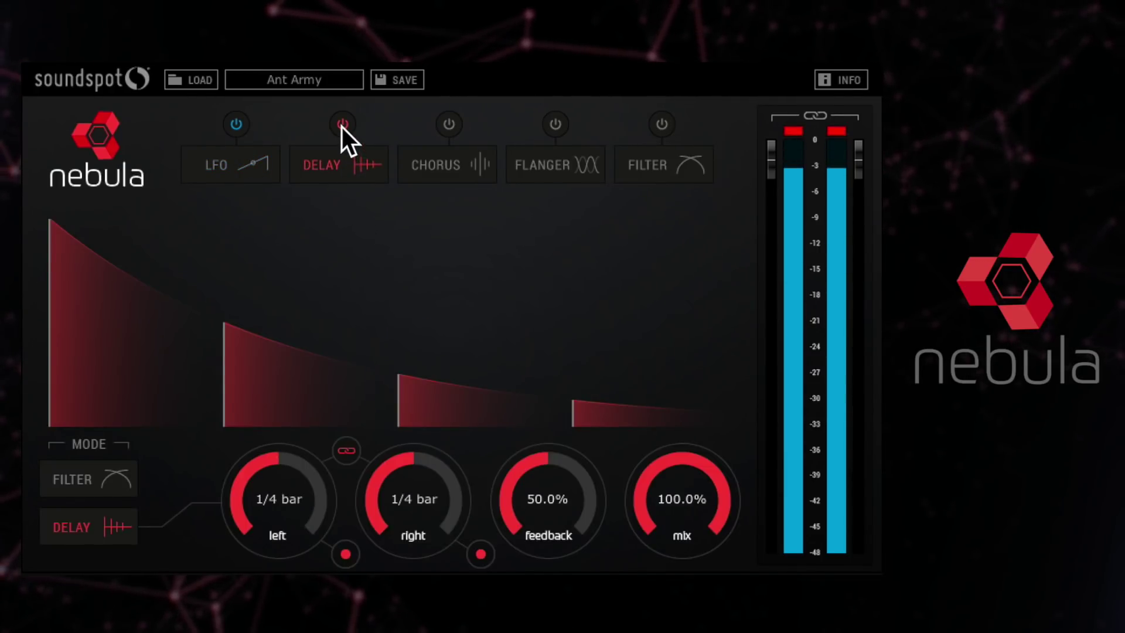
In the delay's filter mode, set low cut 694Hz and high cut 2877Hz, then return to delay mode
{"action": "left_click", "coordinate": [69, 480]}
{"action": "left_click_drag", "start_coordinate": [216, 487], "coordinate": [474, 435]}
{"action": "left_click_drag", "start_coordinate": [645, 462], "coordinate": [636, 507]}
{"action": "left_click", "coordinate": [76, 514]}
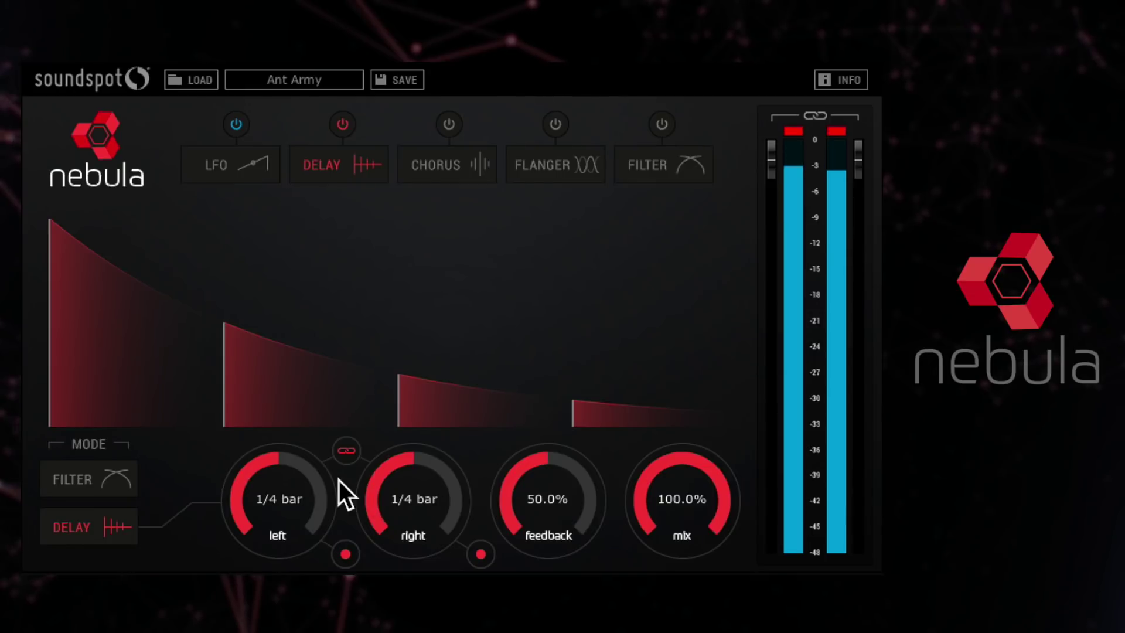
Unlink the delay times, set left to straight 1/8 bar and right to dotted
{"action": "left_click", "coordinate": [345, 452]}
{"action": "left_click_drag", "start_coordinate": [281, 463], "coordinate": [273, 438]}
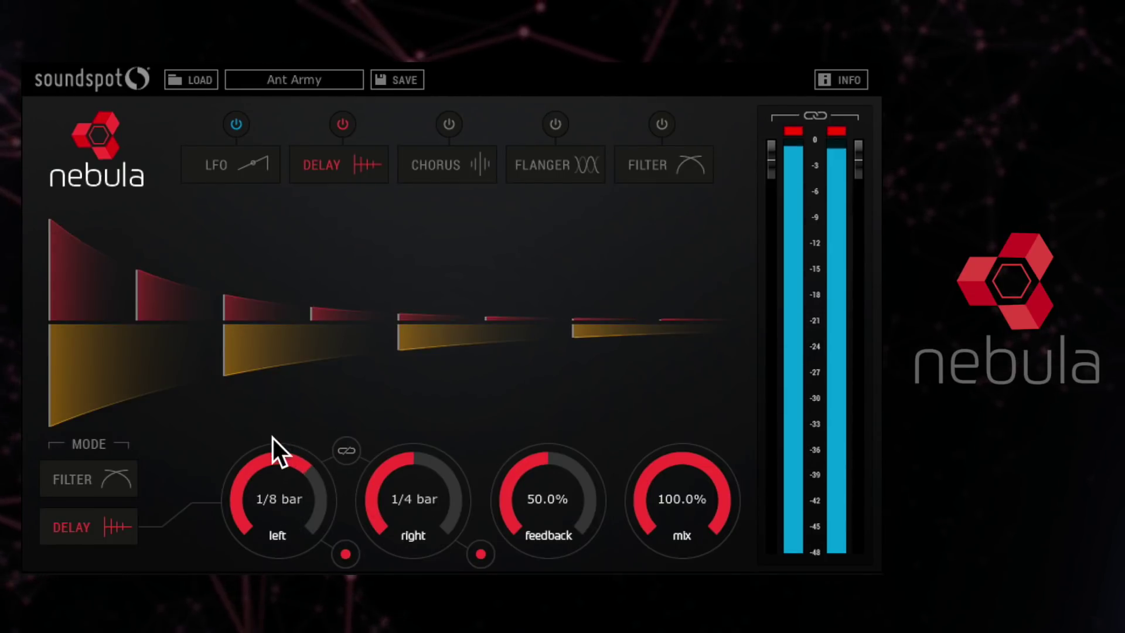
{"action": "left_click", "coordinate": [347, 554]}
{"action": "left_click", "coordinate": [474, 558]}
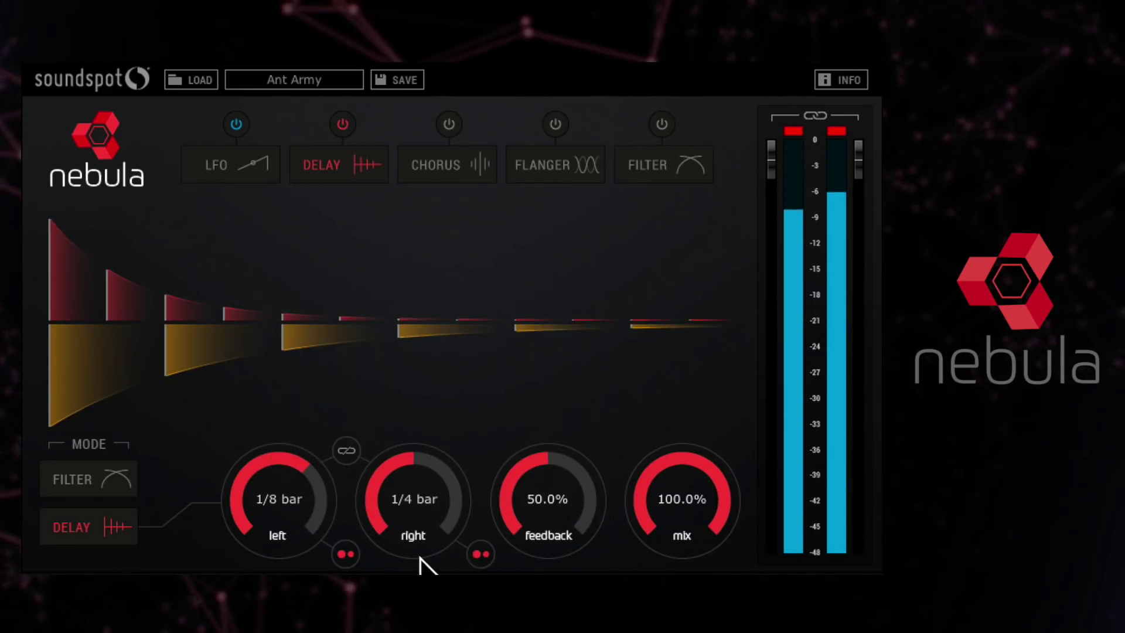
{"action": "left_click", "coordinate": [476, 557]}
{"action": "left_click", "coordinate": [345, 554]}
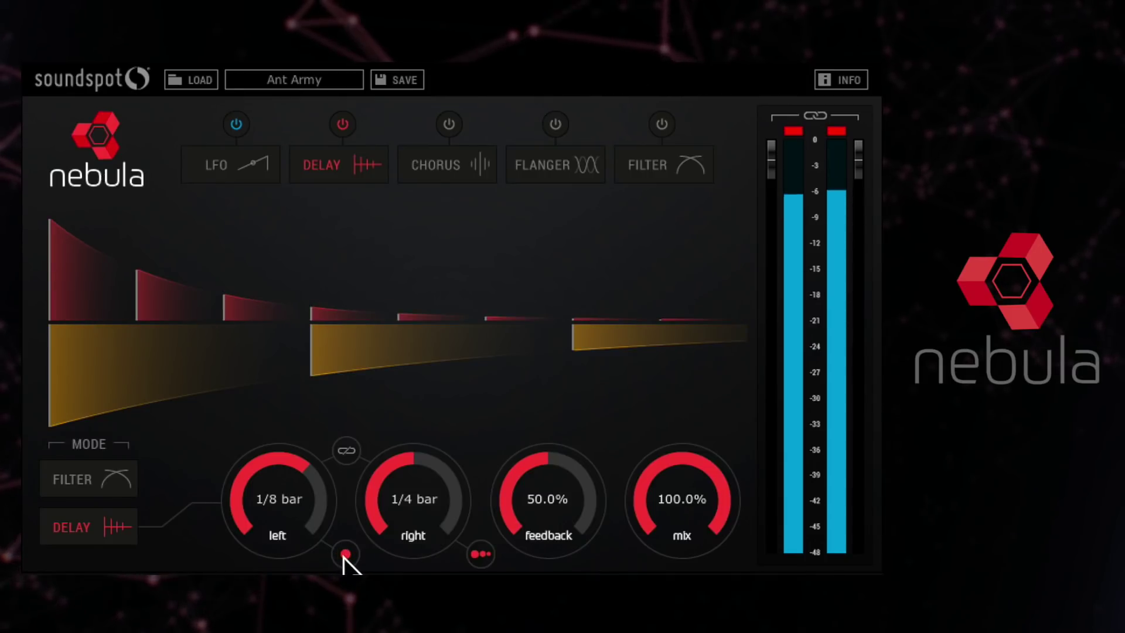
Set the delay feedback to 66.8% and readjust the left delay time
{"action": "left_click_drag", "start_coordinate": [579, 524], "coordinate": [540, 447]}
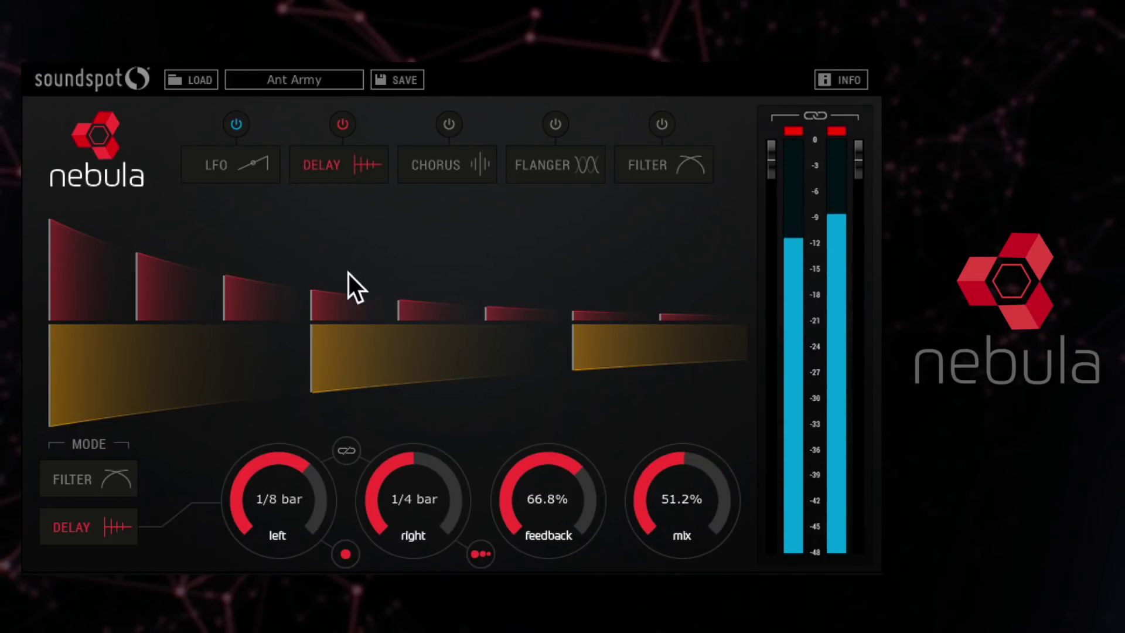
{"action": "left_click_drag", "start_coordinate": [305, 479], "coordinate": [290, 563]}
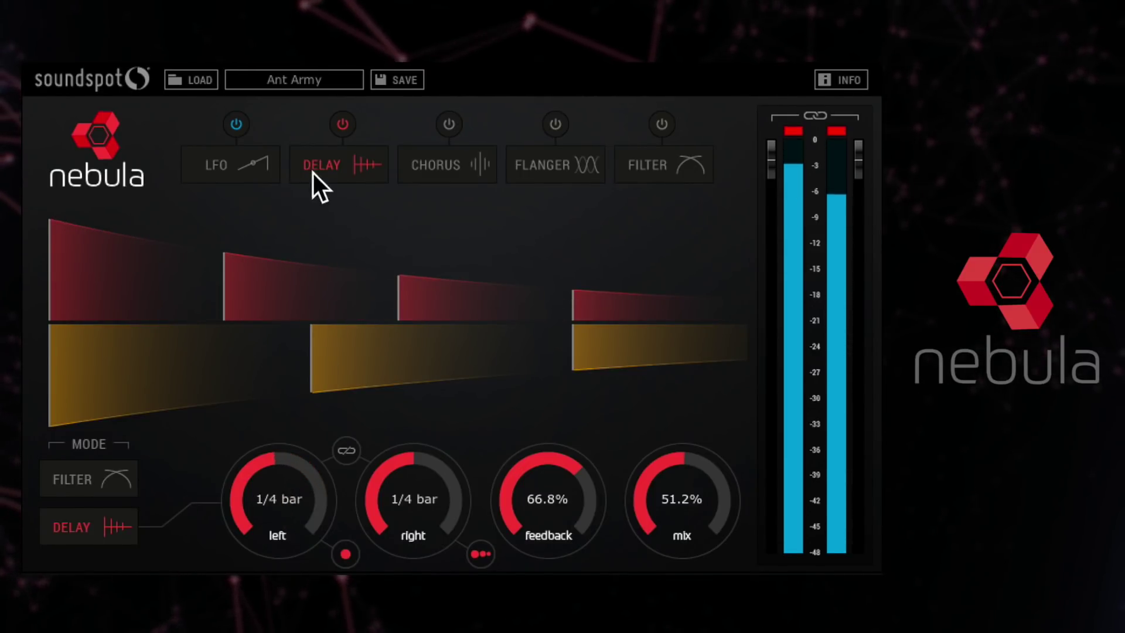
{"action": "left_click", "coordinate": [249, 162]}
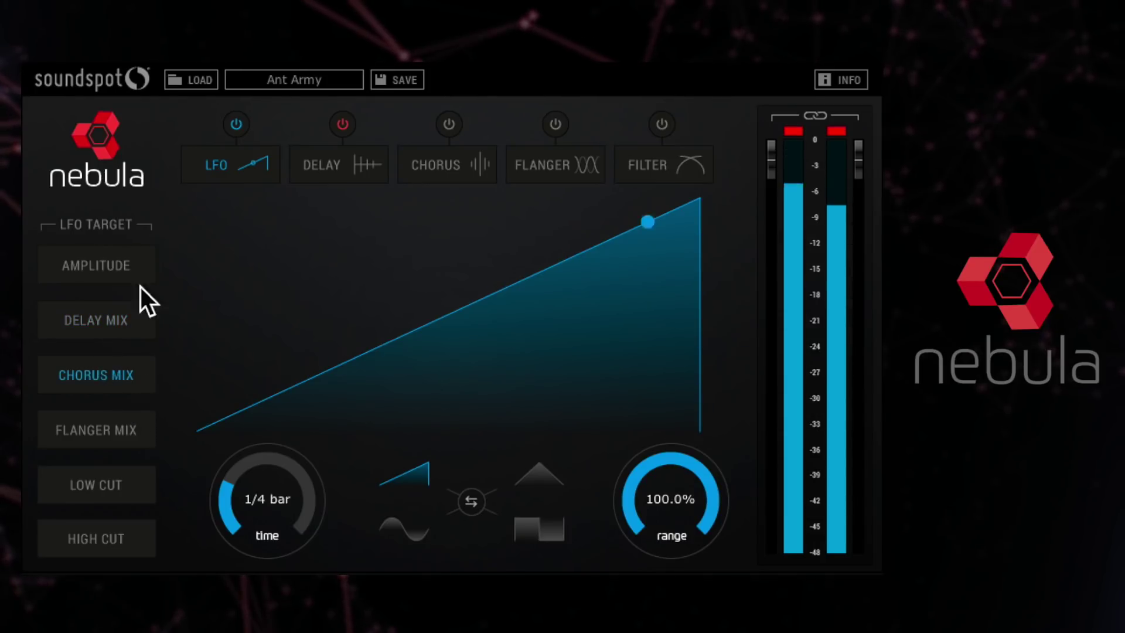
Make the chorus stereo with 0.40Hz rate, 45% depth, 54% feedback and 78% mix
{"action": "left_click", "coordinate": [455, 161]}
{"action": "left_click_drag", "start_coordinate": [557, 487], "coordinate": [537, 543]}
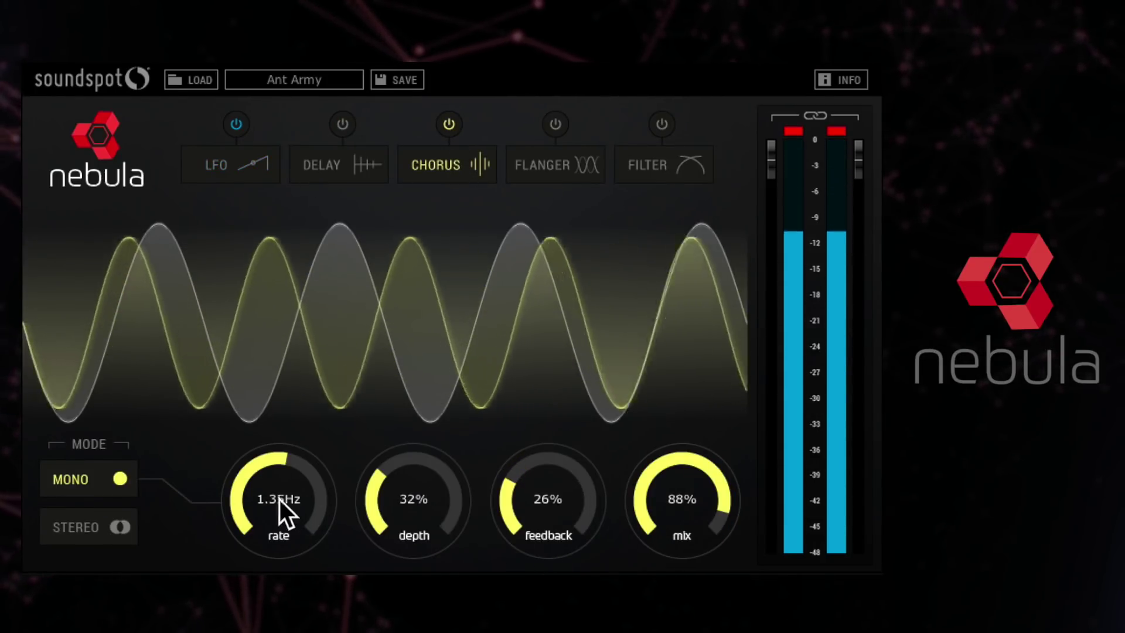
{"action": "left_click", "coordinate": [114, 530]}
{"action": "left_click_drag", "start_coordinate": [253, 505], "coordinate": [261, 531]}
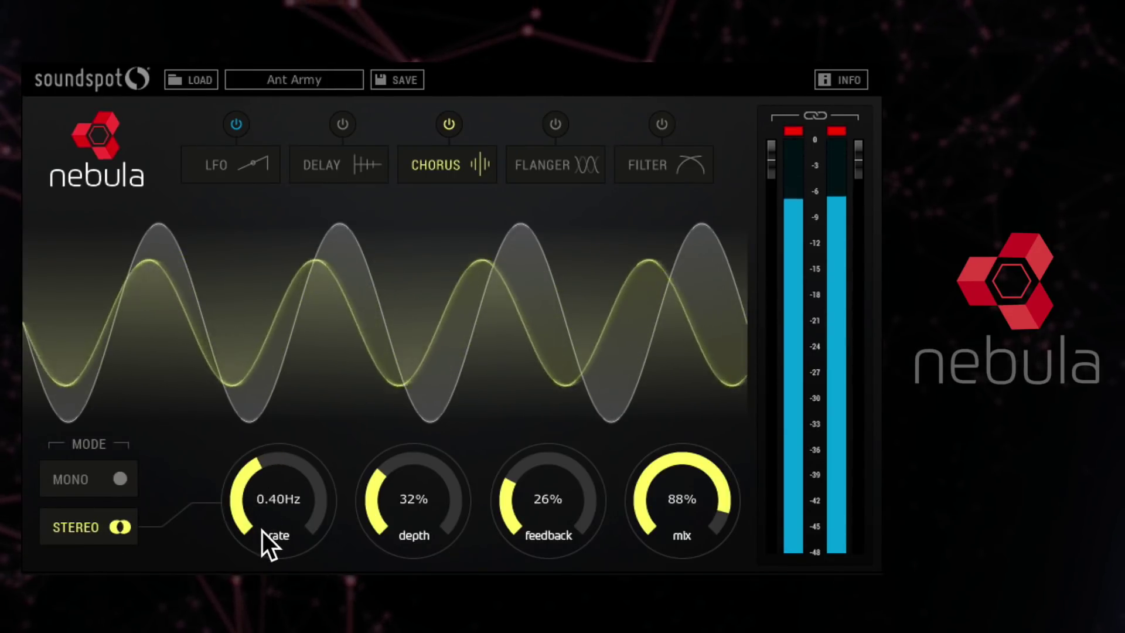
{"action": "left_click_drag", "start_coordinate": [385, 497], "coordinate": [409, 455]}
{"action": "left_click_drag", "start_coordinate": [518, 457], "coordinate": [523, 357]}
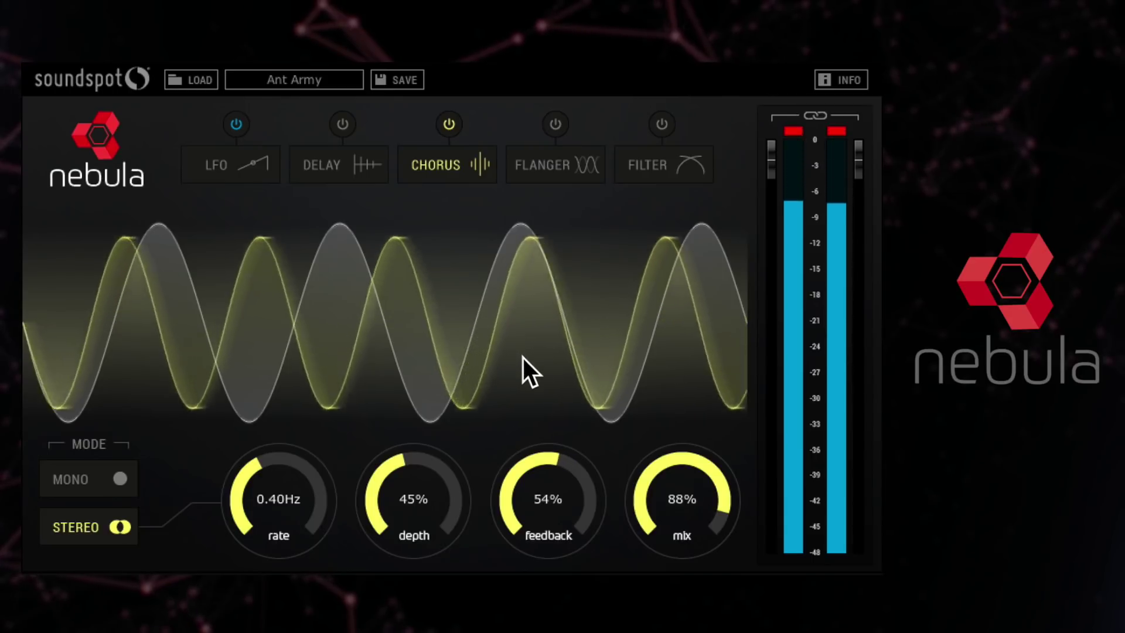
{"action": "left_click_drag", "start_coordinate": [683, 486], "coordinate": [678, 522]}
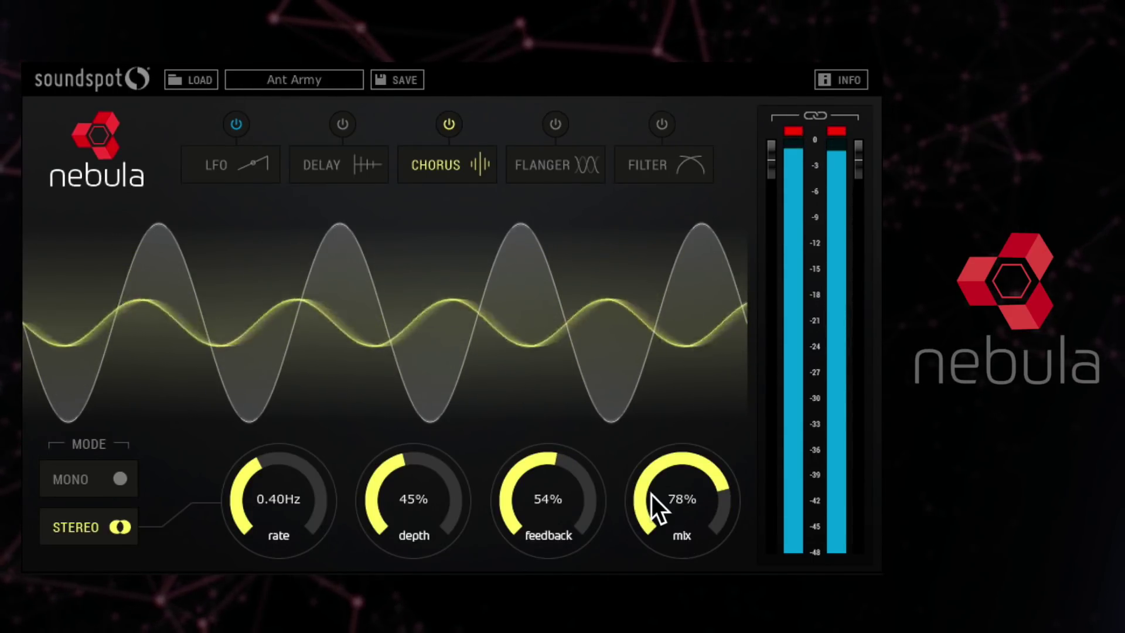
{"action": "left_click", "coordinate": [246, 174]}
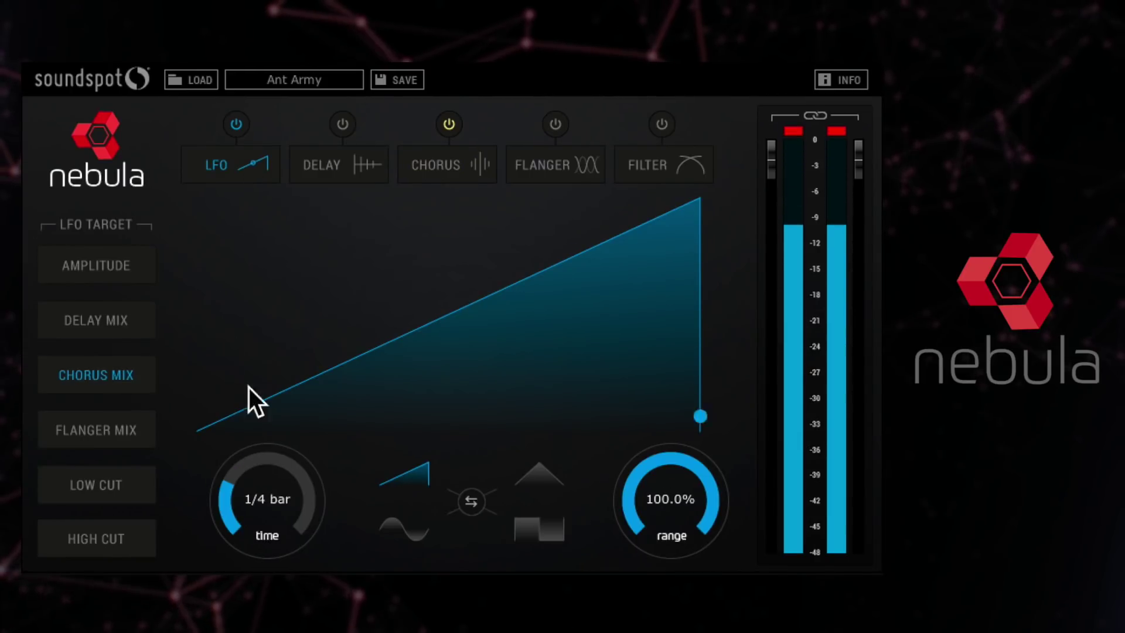
Try triangle and square LFO shapes, set time 1/2 bar and range 57.0%, and turn the LFO on
{"action": "left_click", "coordinate": [526, 473]}
{"action": "left_click_drag", "start_coordinate": [250, 504], "coordinate": [273, 586]}
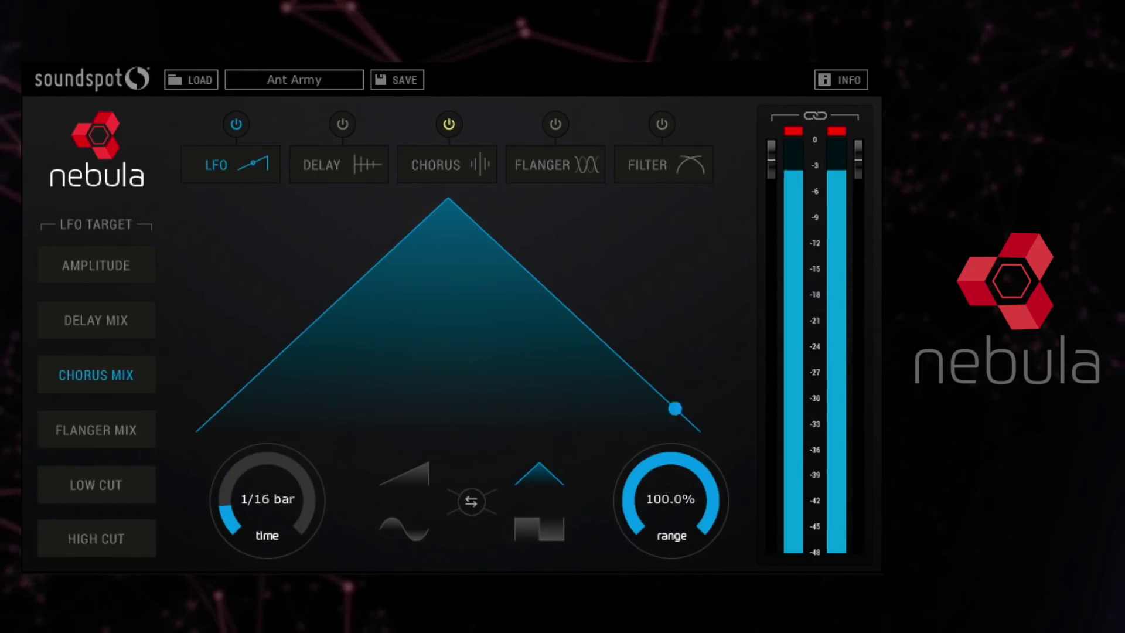
{"action": "left_click", "coordinate": [549, 523]}
{"action": "left_click_drag", "start_coordinate": [668, 473], "coordinate": [654, 599]}
{"action": "left_click_drag", "start_coordinate": [641, 481], "coordinate": [645, 506]}
{"action": "left_click_drag", "start_coordinate": [311, 500], "coordinate": [231, 414]}
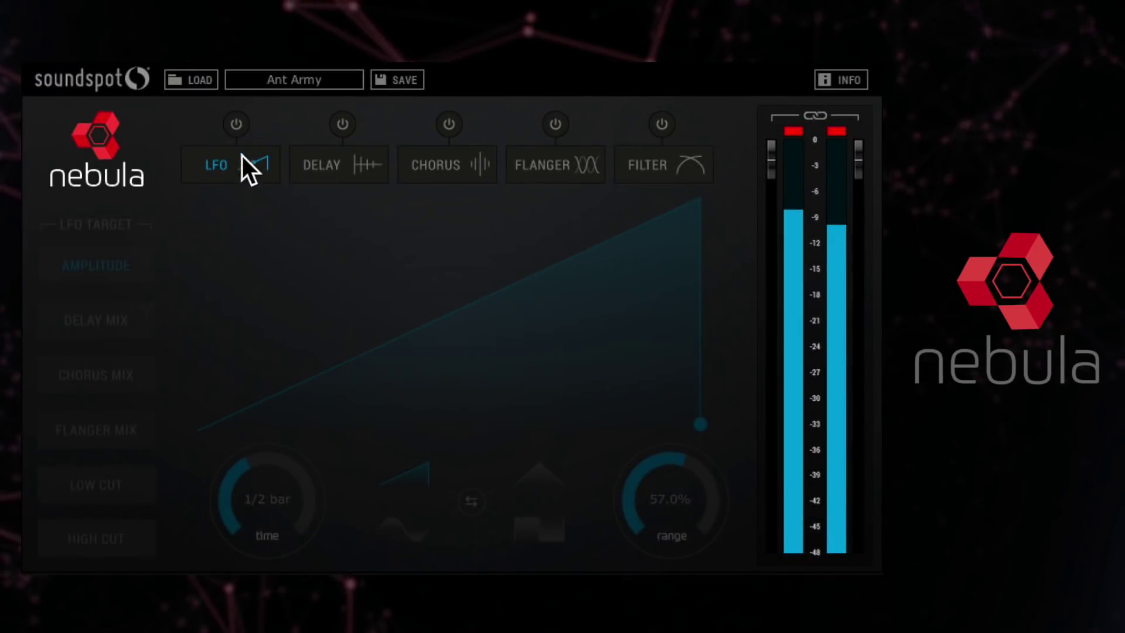
{"action": "left_click", "coordinate": [235, 125]}
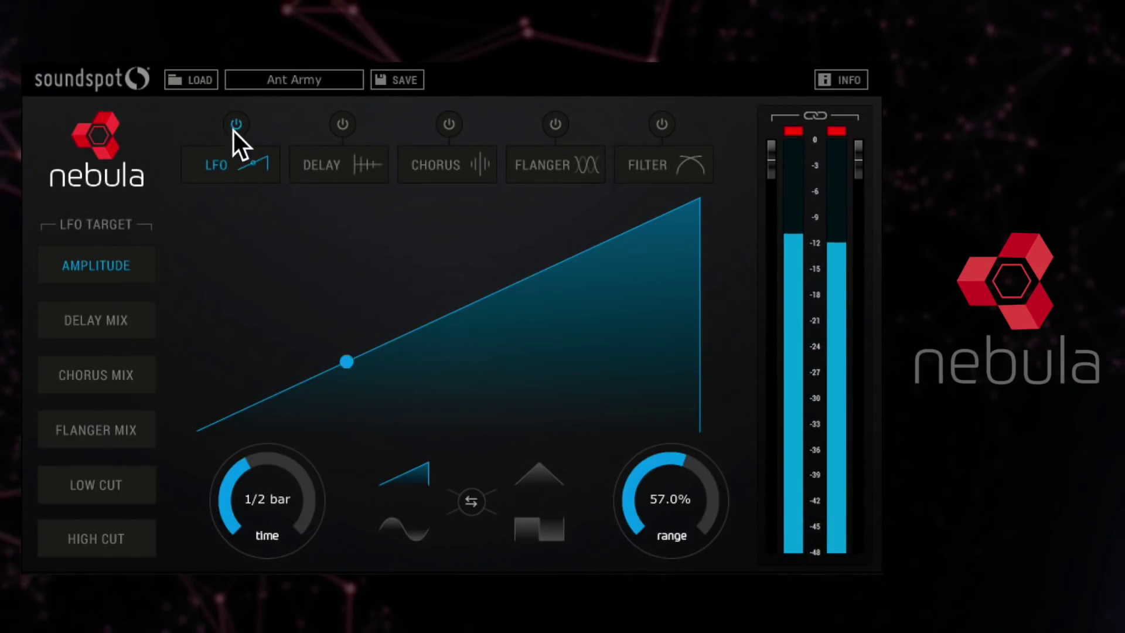
Target the LFO at flanger mix and switch the flanger on in mono
{"action": "left_click", "coordinate": [112, 429]}
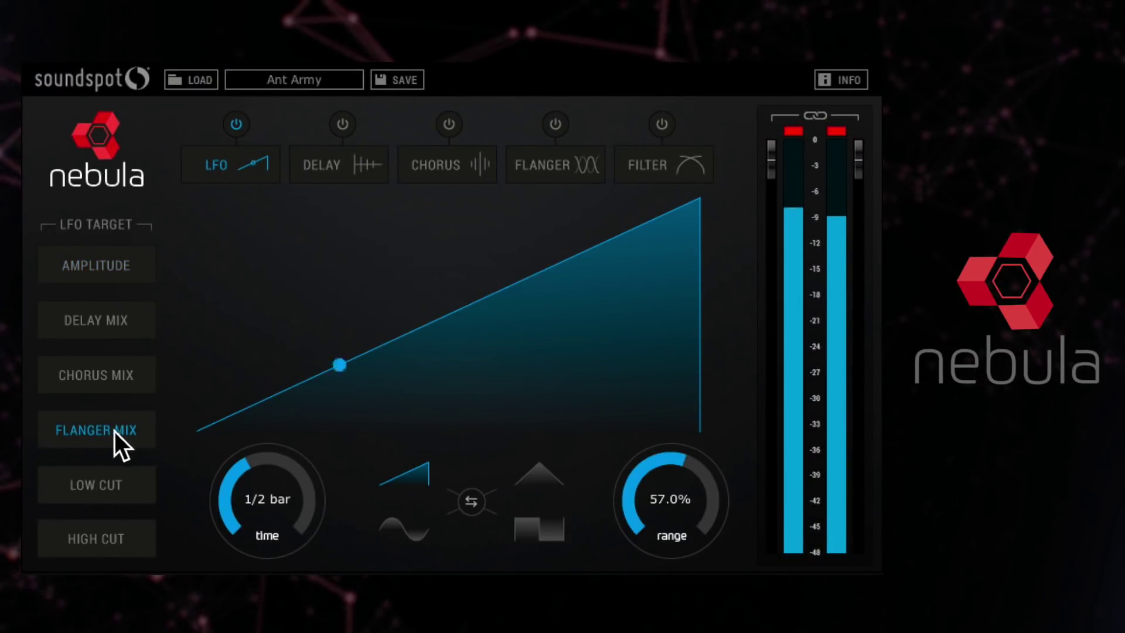
{"action": "left_click", "coordinate": [553, 166]}
{"action": "left_click", "coordinate": [555, 124]}
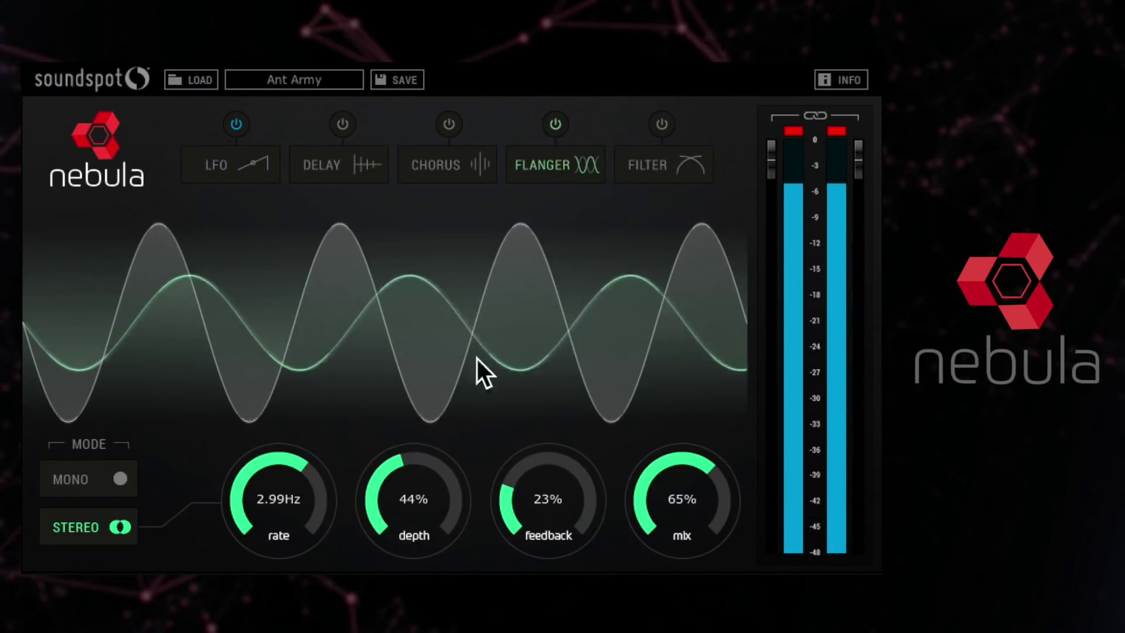
{"action": "left_click", "coordinate": [109, 483]}
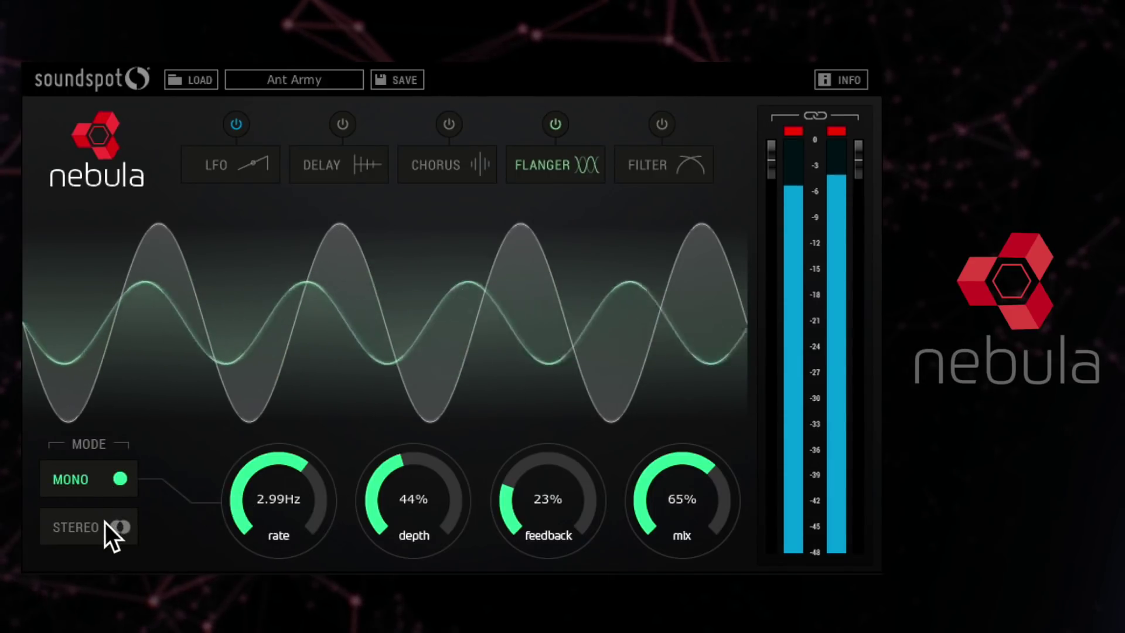